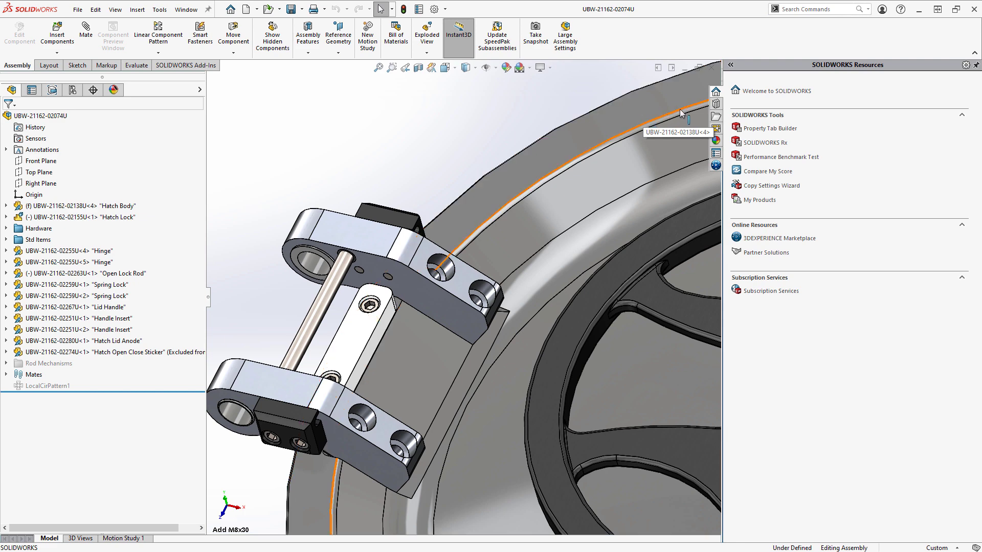
Insert an M8x30 socket head cap screw from the ANSI Metric Toolbox into the hinge holes.
click(716, 104)
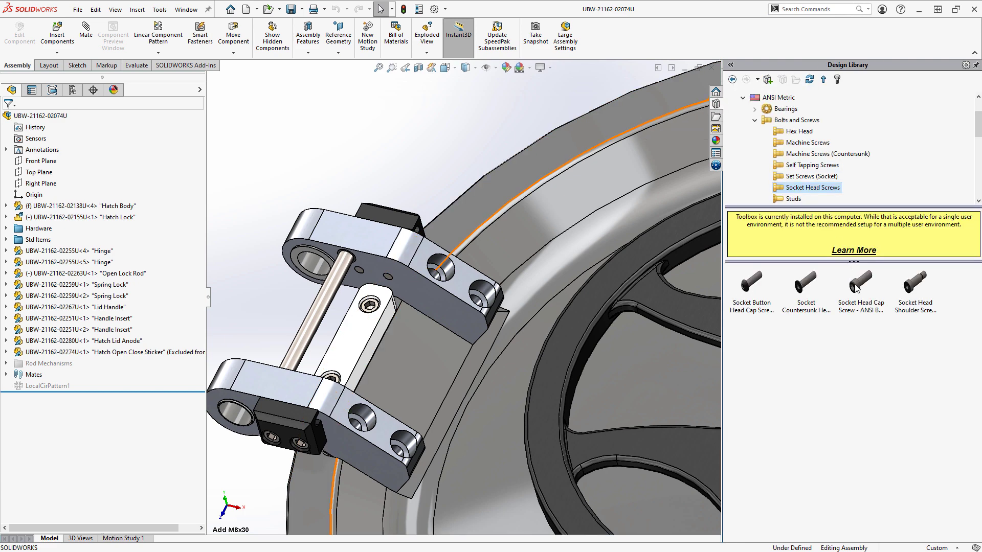
drag(856, 288, 550, 251)
drag(452, 273, 439, 272)
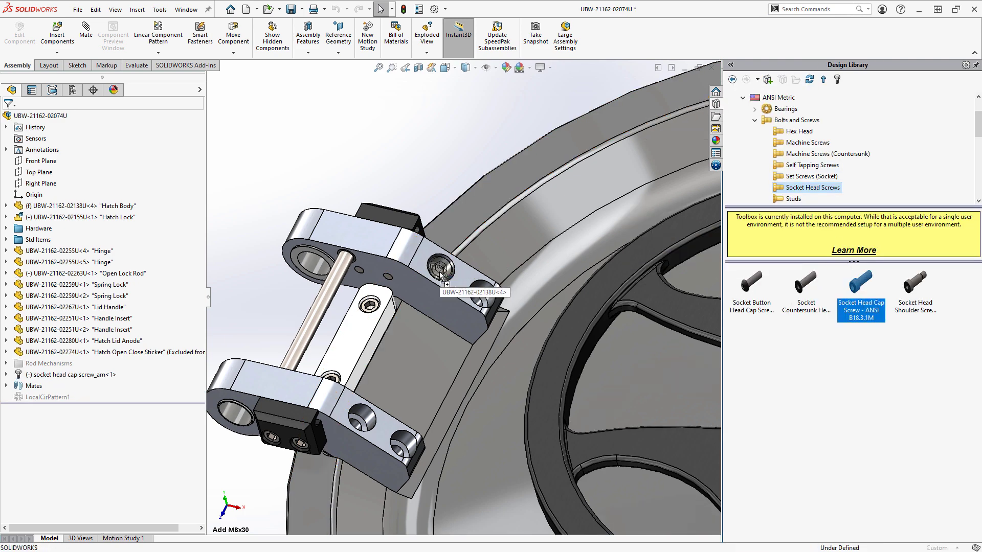
click(102, 194)
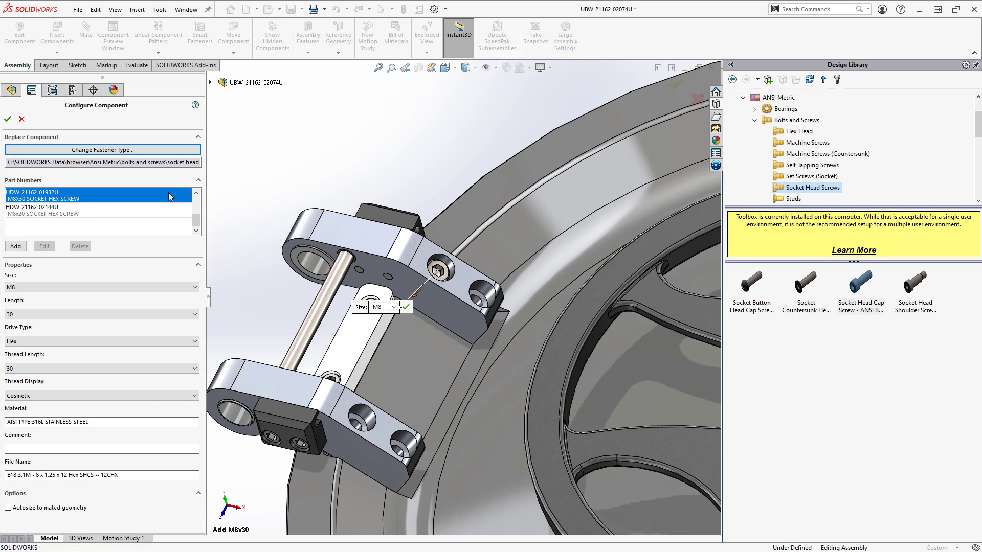
key(Return)
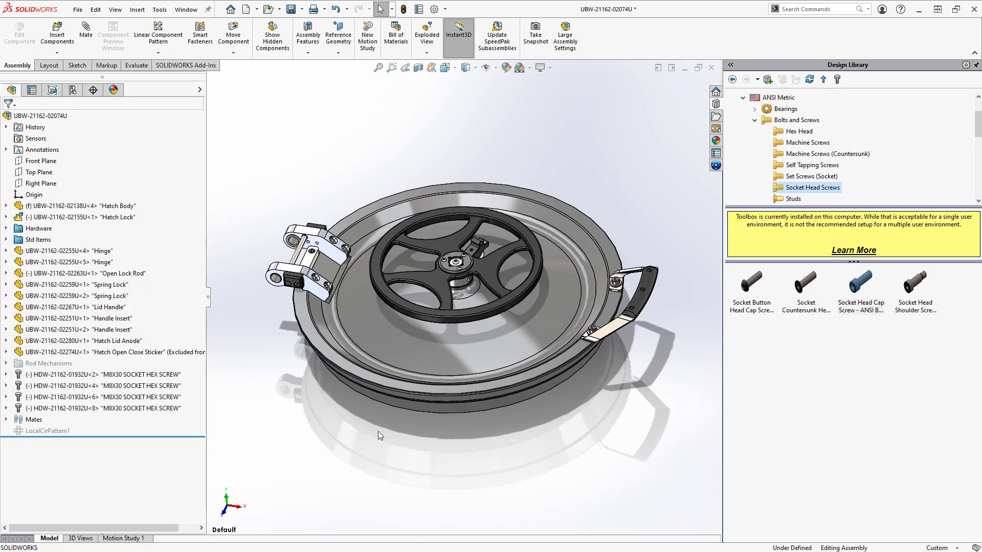
click(57, 115)
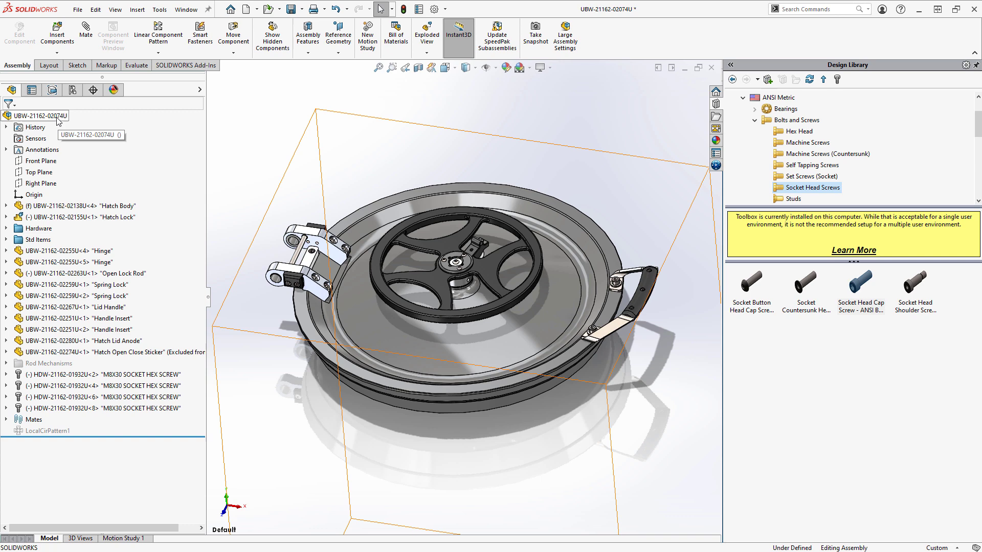
Open the top assembly's Hatch Lid drawing and log in to 3DEXPERIENCE.
right_click(58, 115)
click(66, 72)
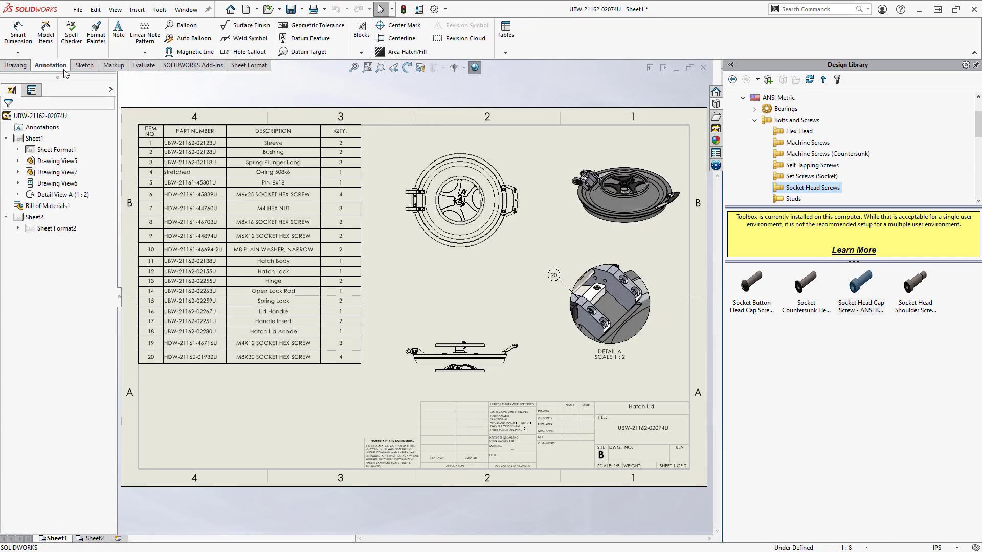
click(715, 165)
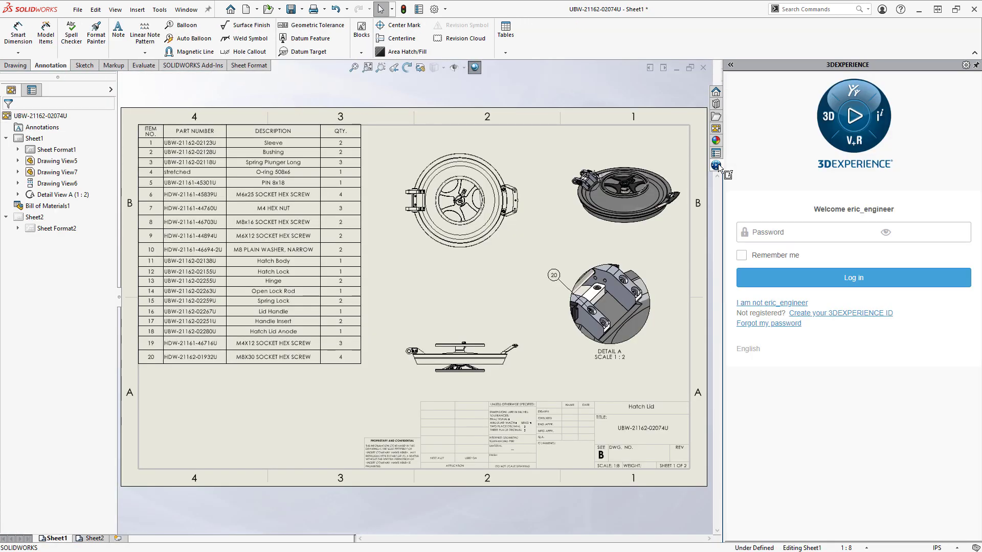
click(761, 277)
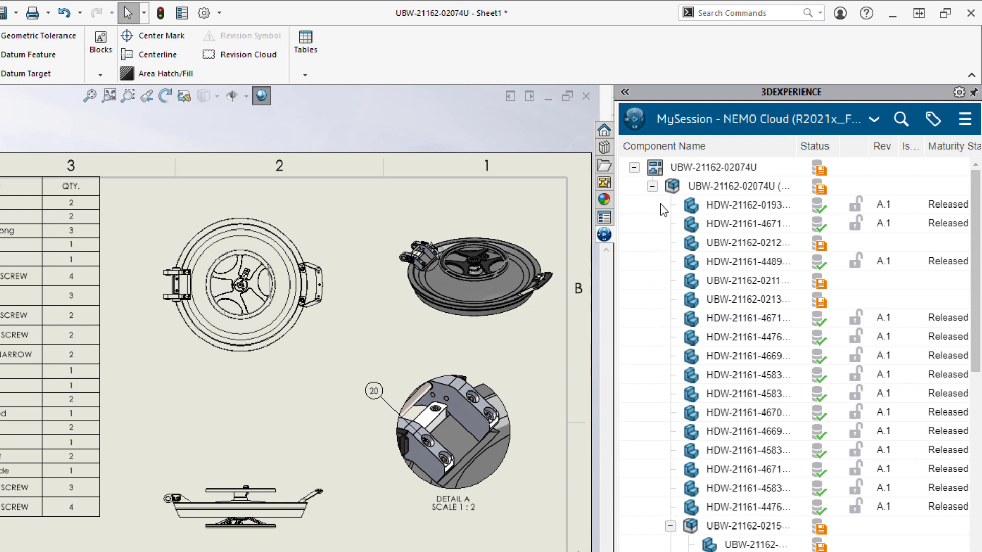
right_click(655, 175)
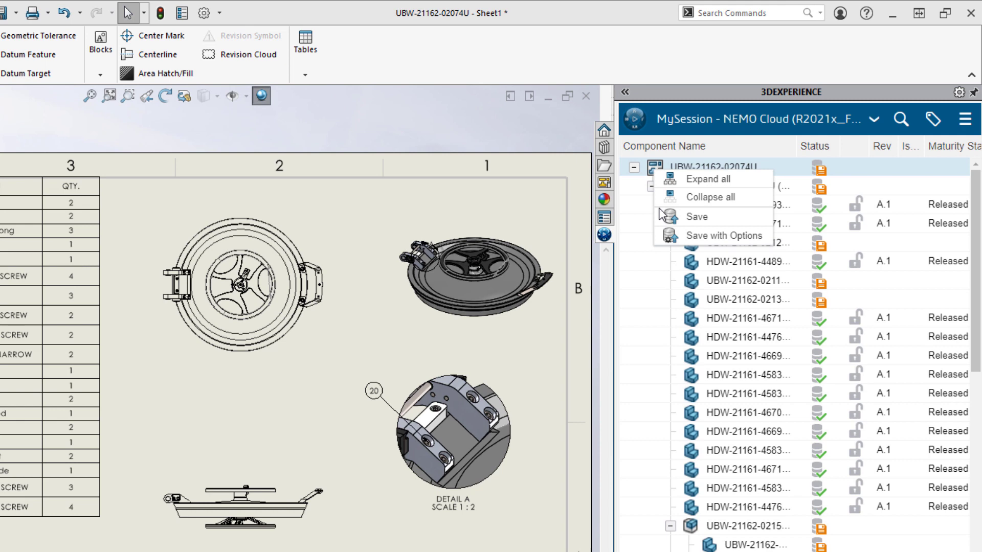
click(665, 235)
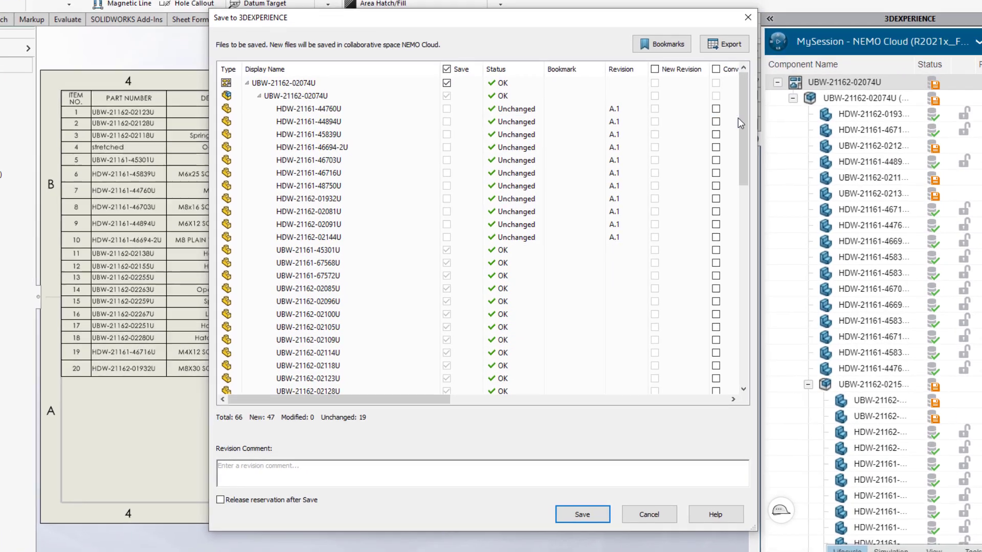
scroll(736, 128, down, 12)
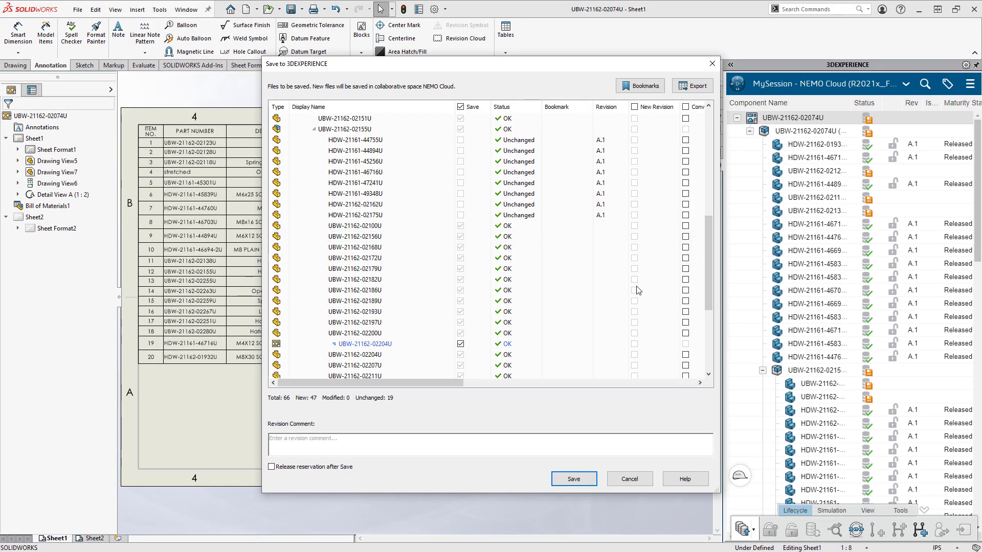
click(560, 341)
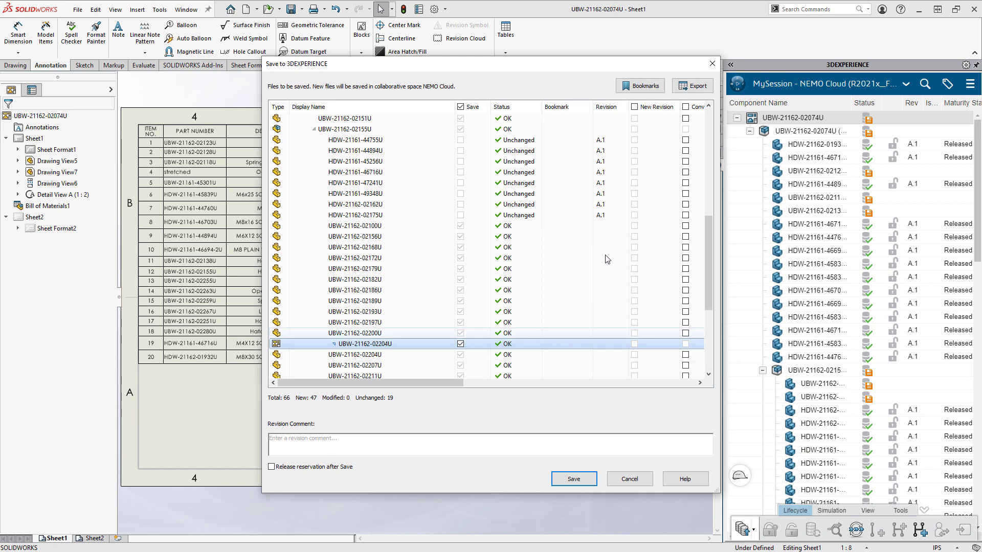
click(640, 88)
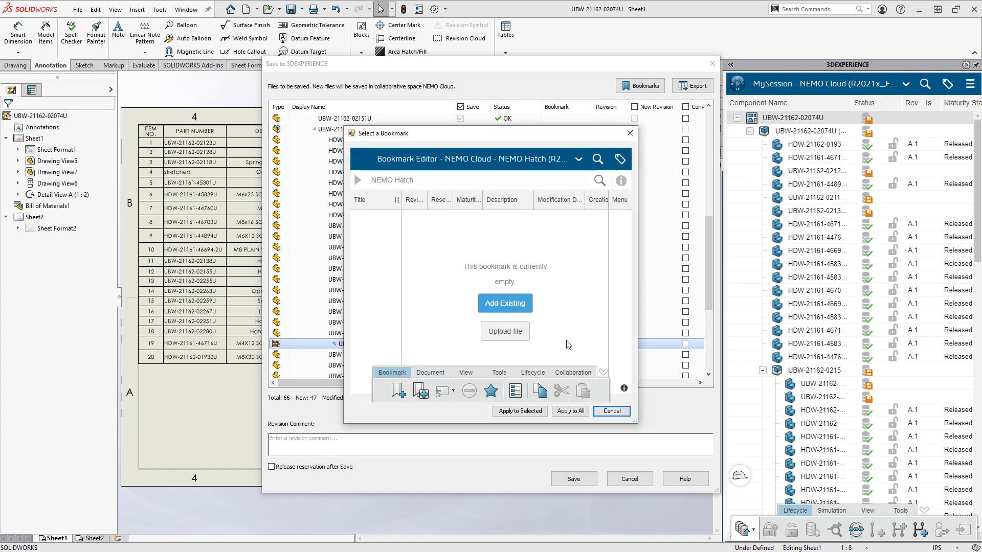
click(536, 411)
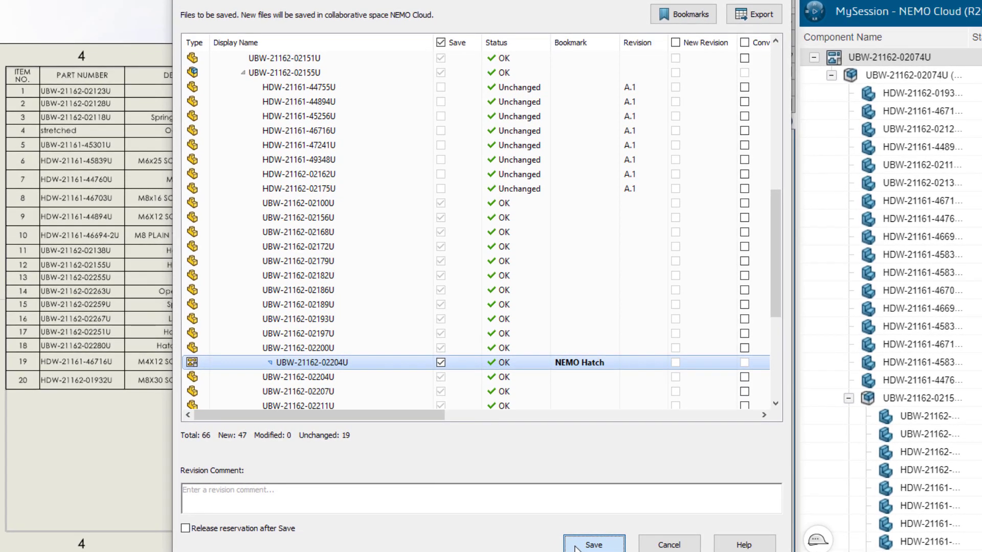
click(592, 540)
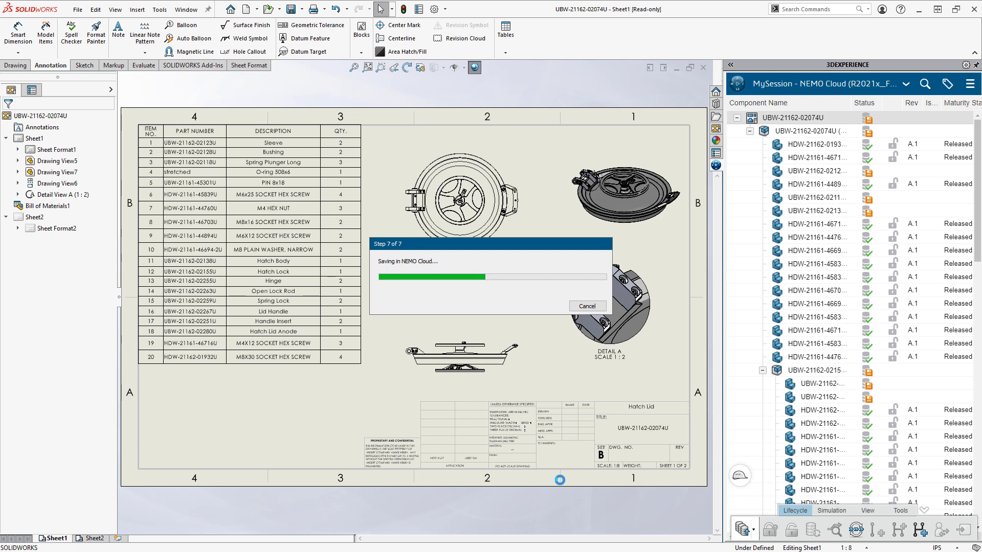
right_click(766, 132)
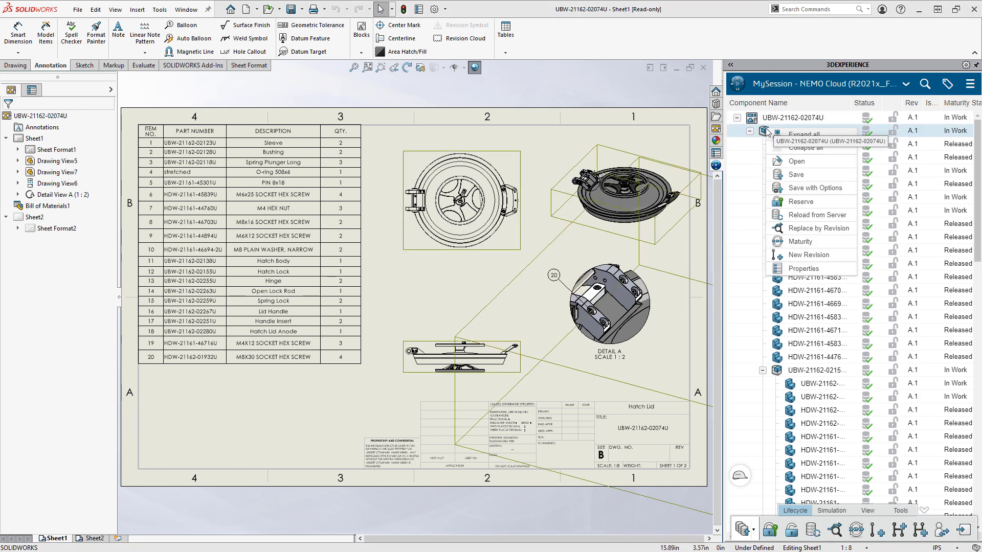
click(776, 245)
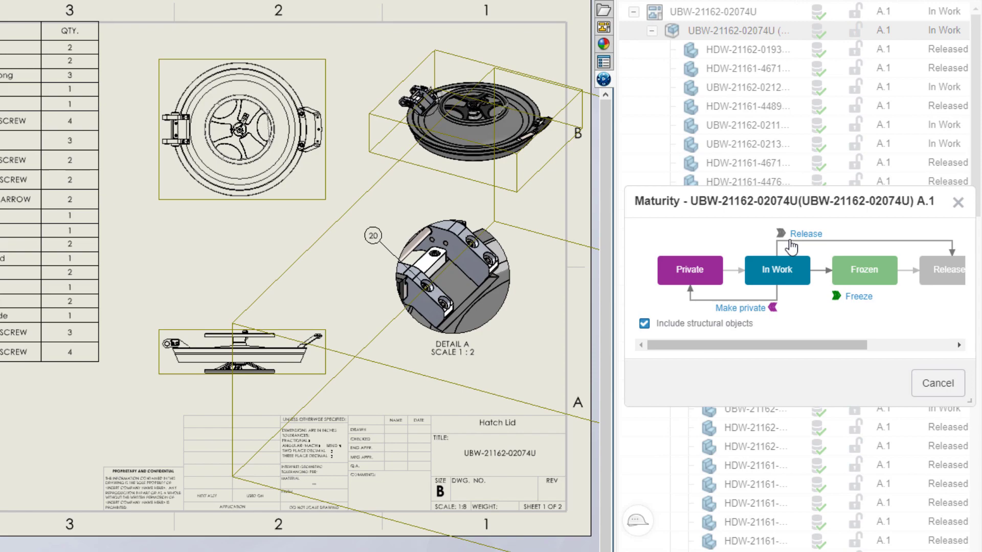
click(805, 234)
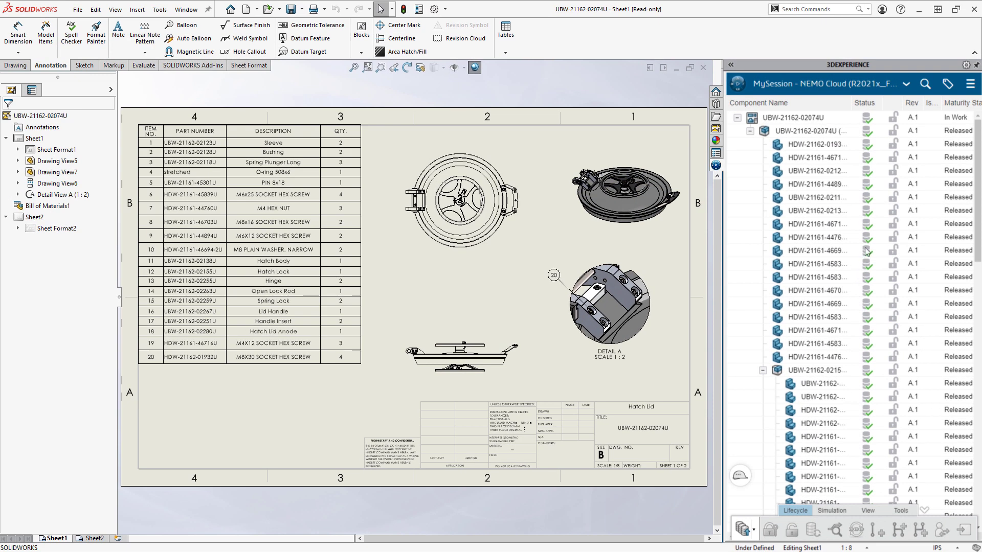
click(906, 84)
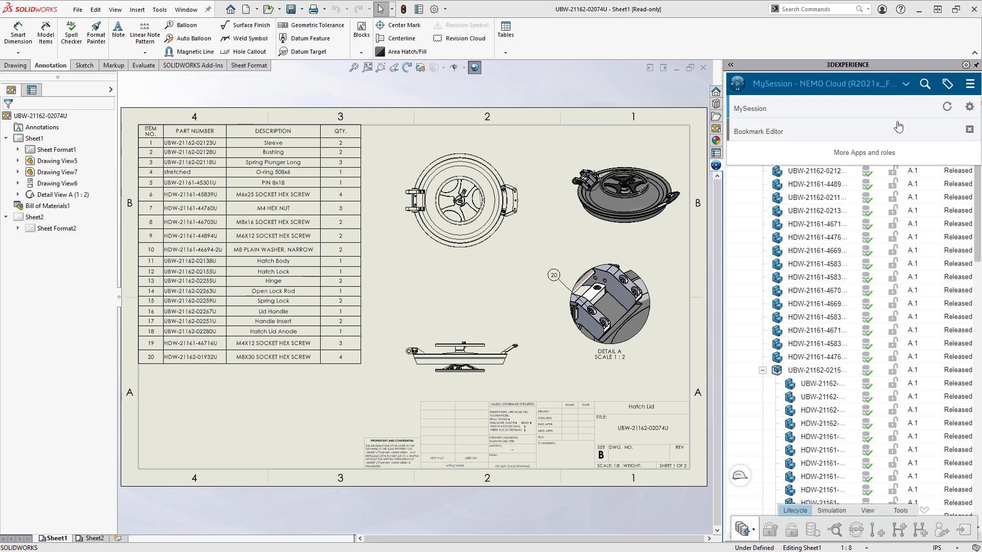
click(898, 129)
click(899, 144)
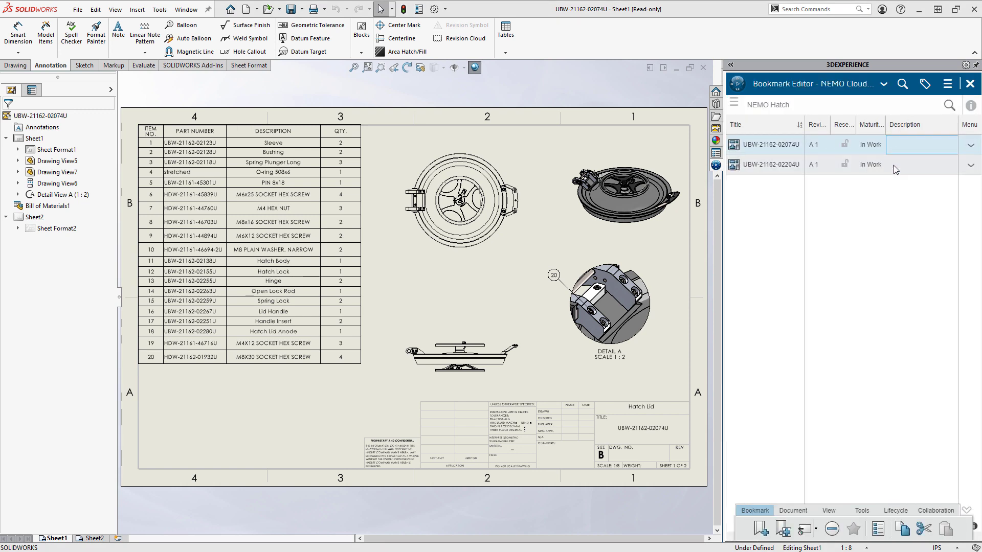
click(895, 511)
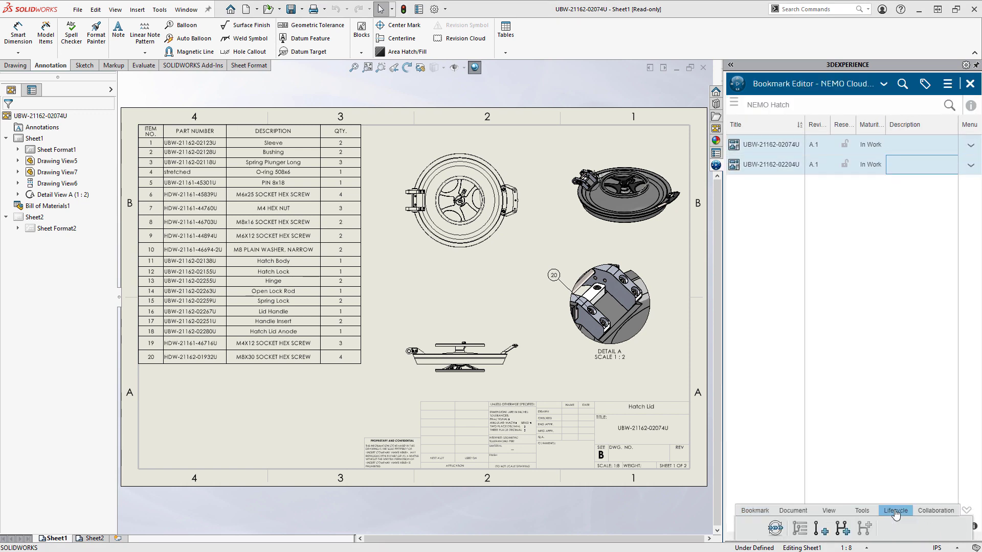
click(776, 529)
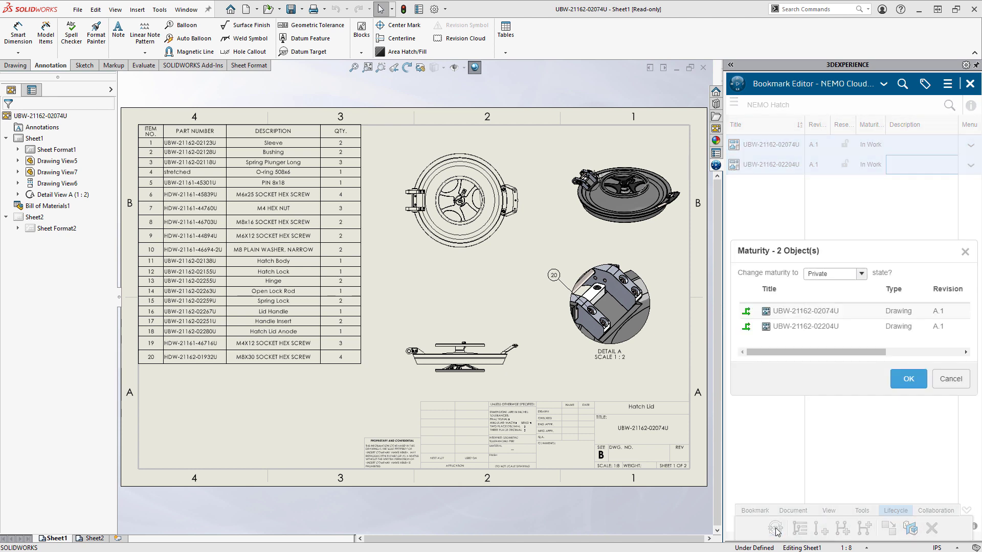
click(861, 274)
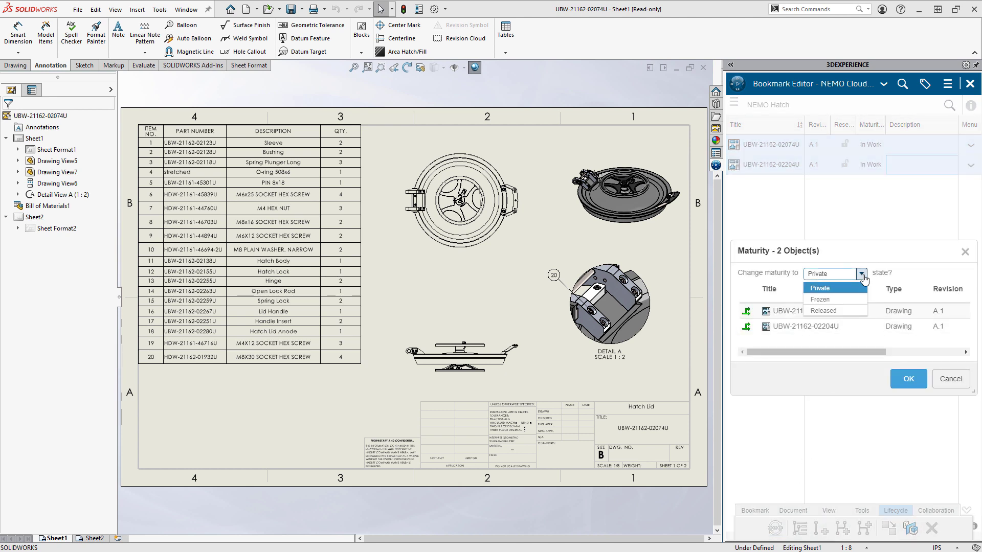
click(858, 311)
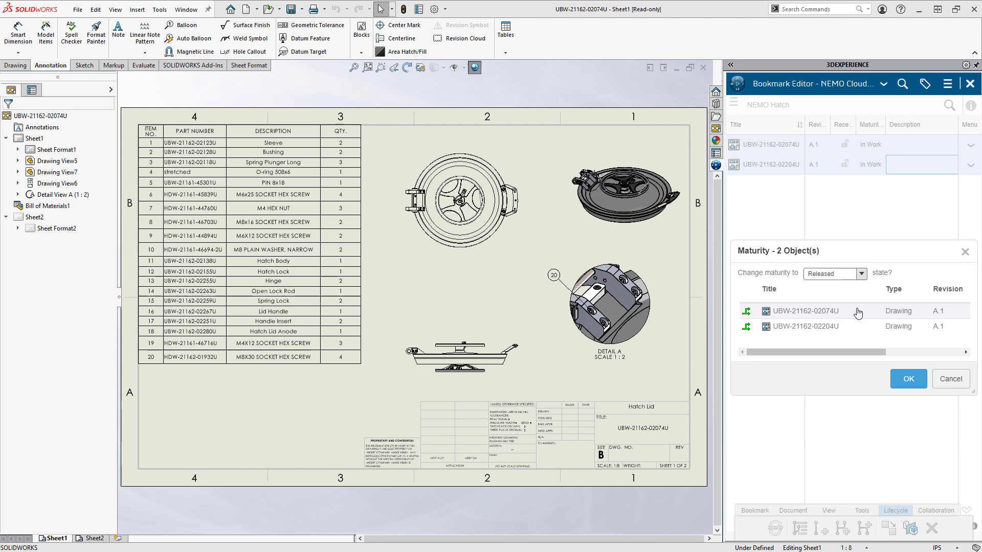
click(903, 378)
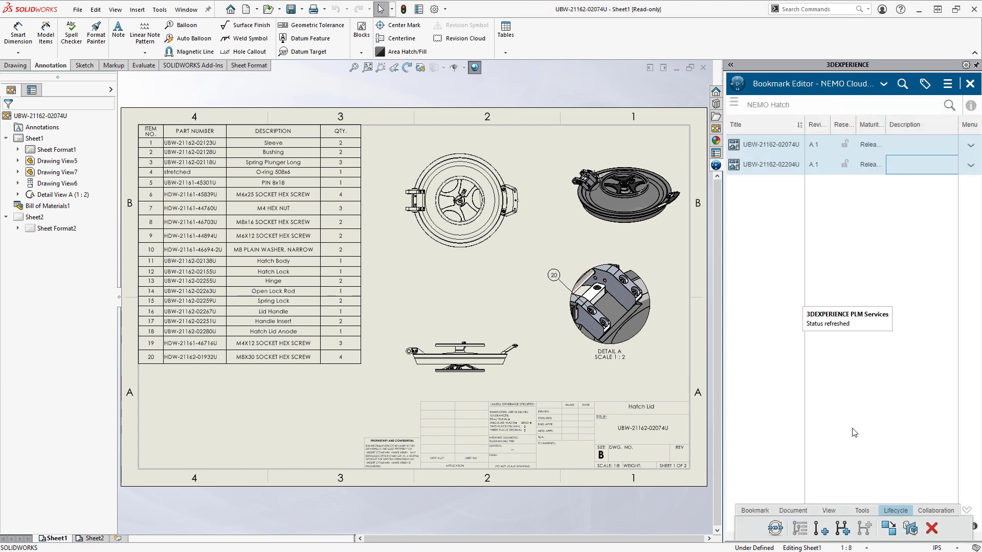
click(802, 513)
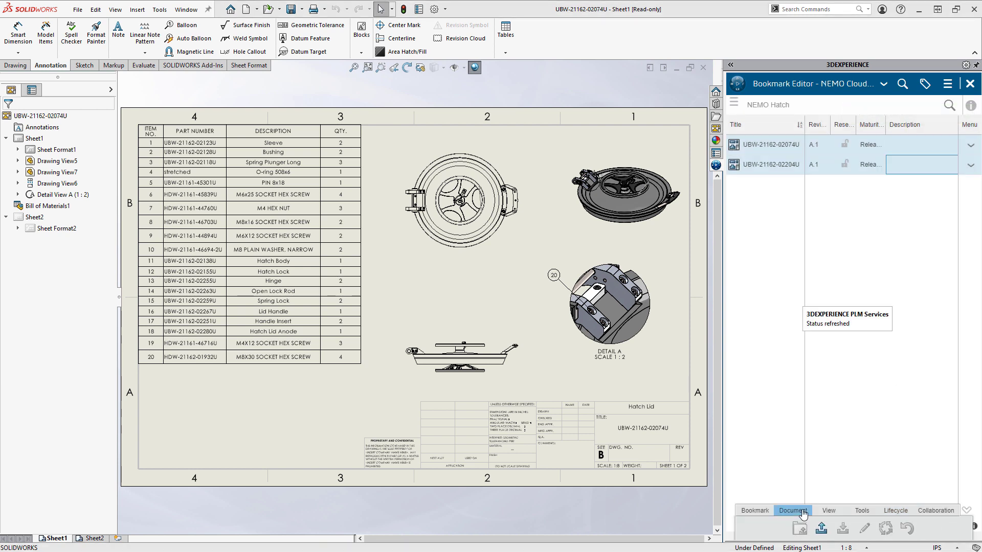
Upload NEMO Hatch Instructions.pdf and the operating instructions SMG to the NEMO Hatch bookmark.
click(822, 528)
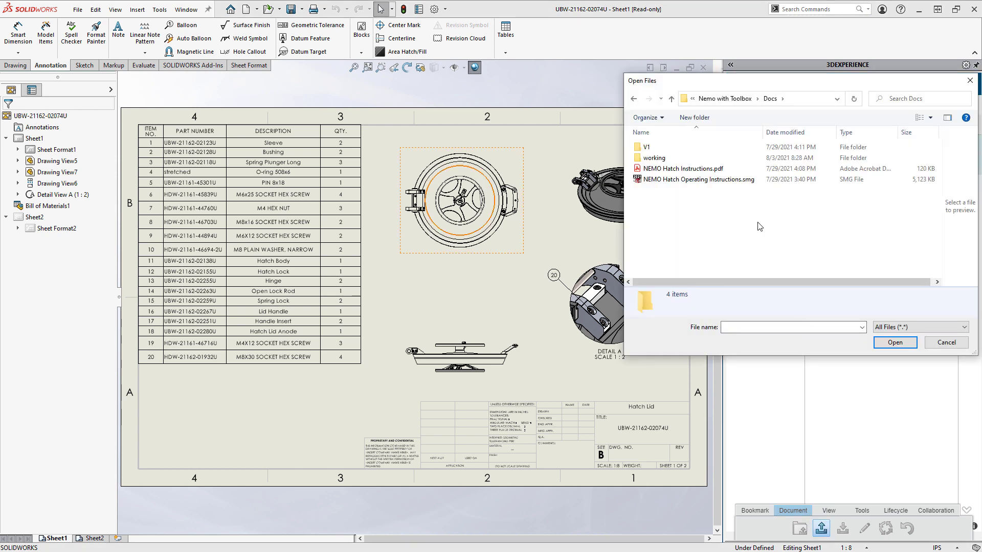
click(691, 169)
ctrl+click(709, 180)
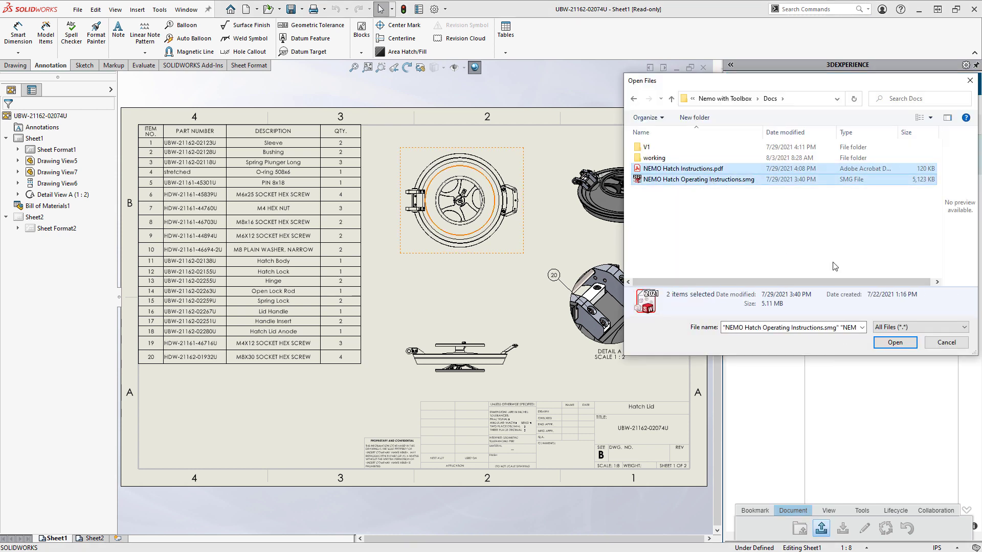
click(881, 343)
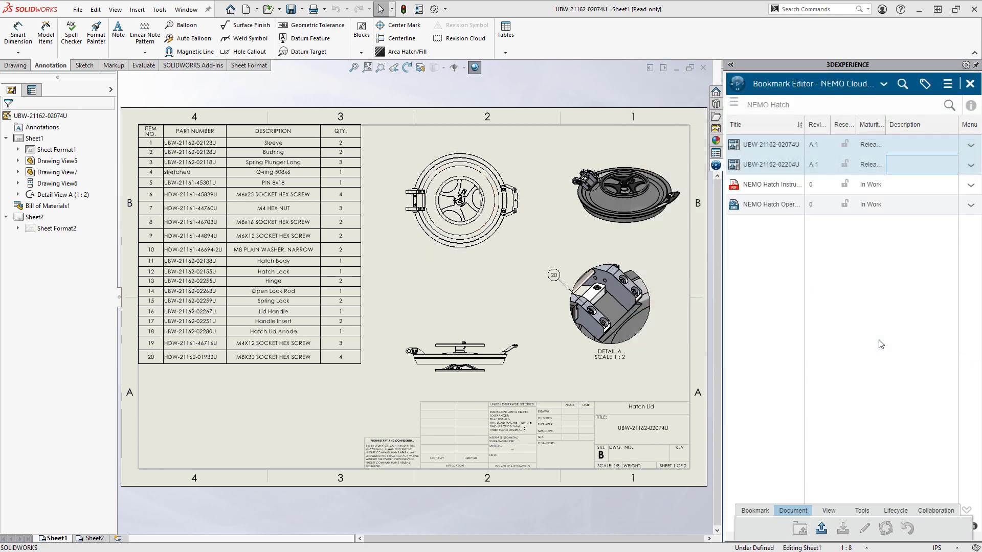
Preview the operating instructions enlarged and show the open-lid View 6.
right_click(805, 206)
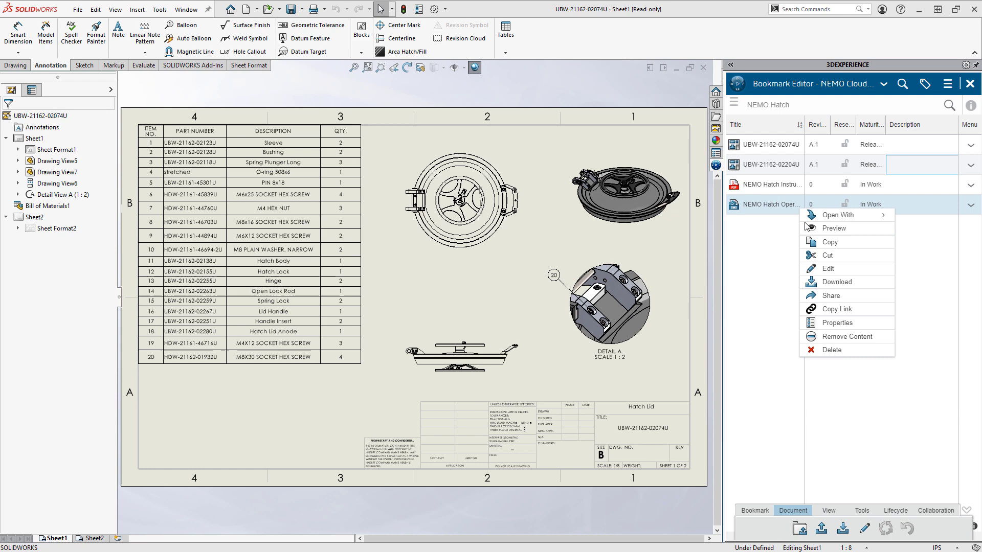
click(834, 228)
click(731, 65)
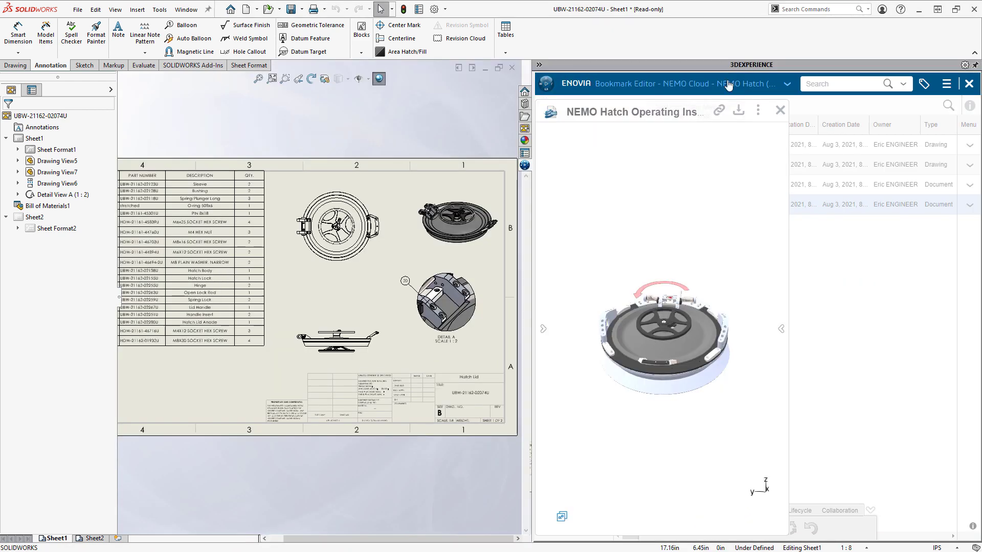
click(544, 329)
click(617, 345)
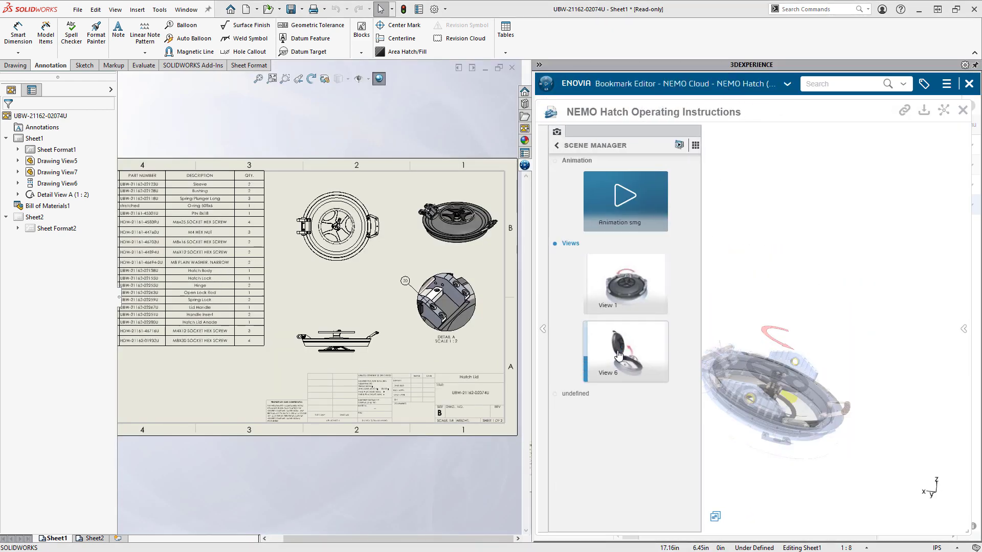
click(543, 330)
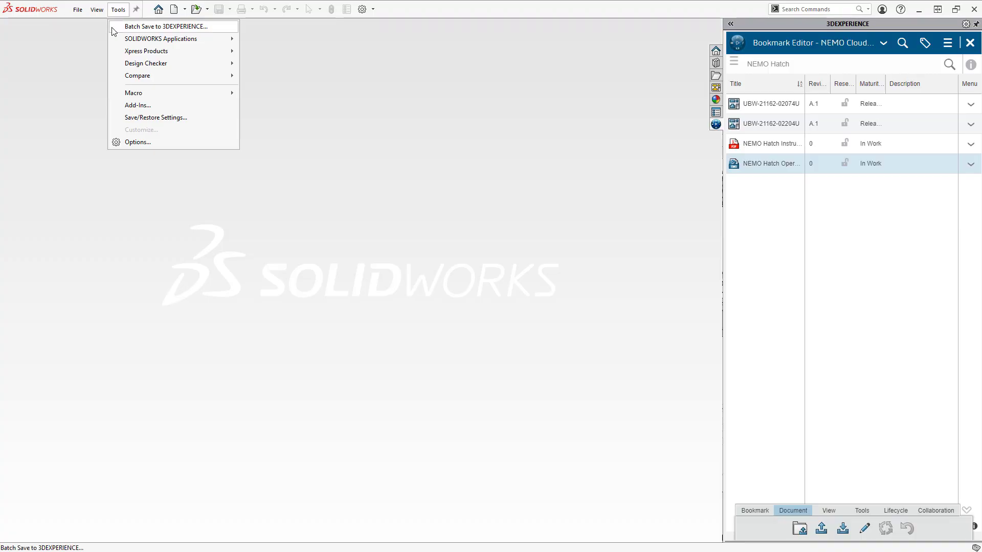
Start a Batch Save to 3DEXPERIENCE and add the NEMO Projects Air Tanks folder.
click(113, 27)
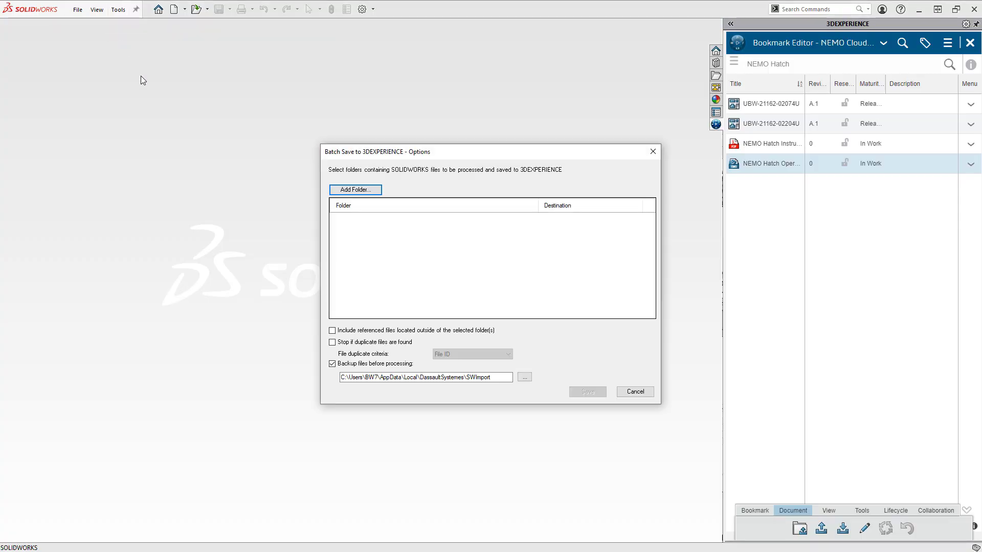
click(355, 189)
double_click(334, 217)
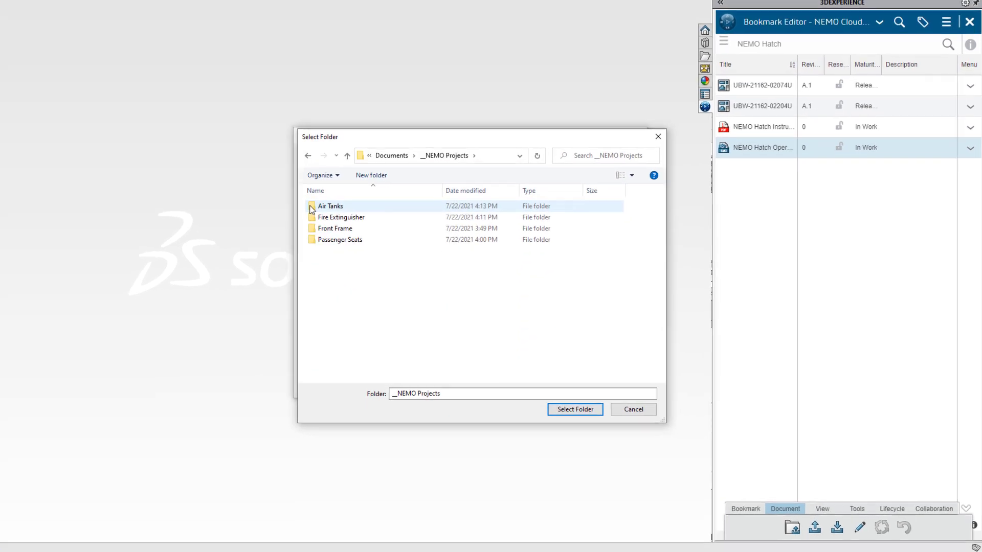
click(328, 206)
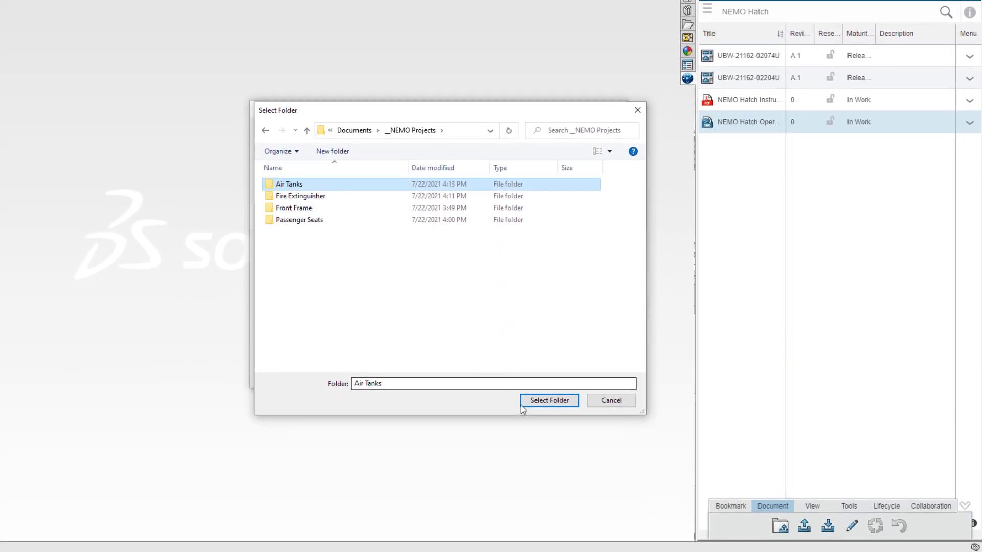
click(574, 409)
Add the Fire Extinguisher folder with destination Standard Safety Equipment and run the batch save.
click(262, 152)
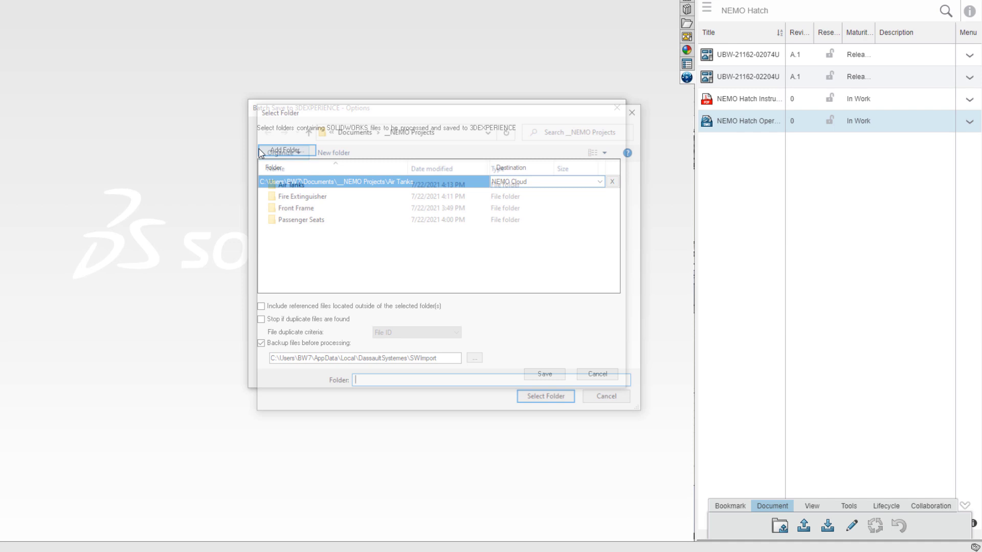
click(276, 196)
click(537, 404)
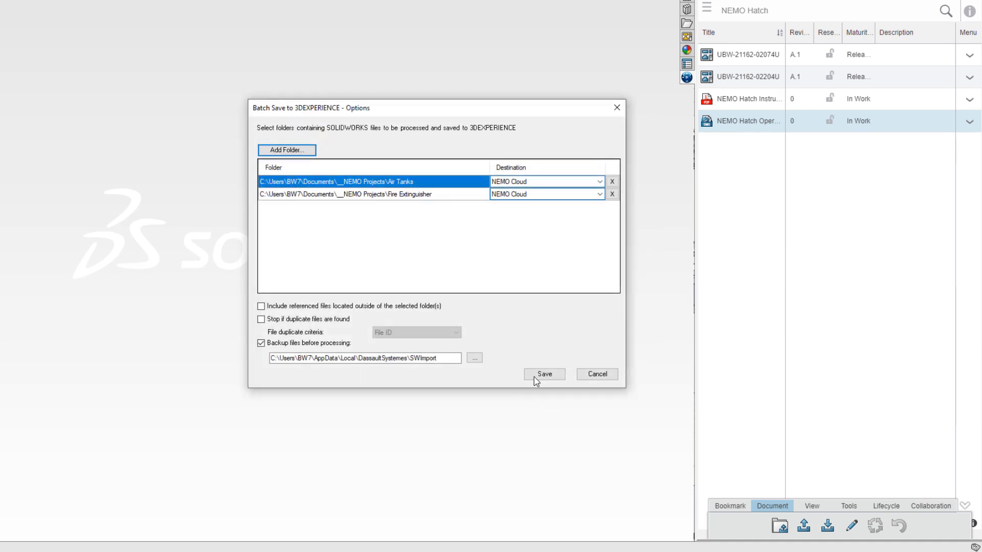
click(605, 198)
click(601, 199)
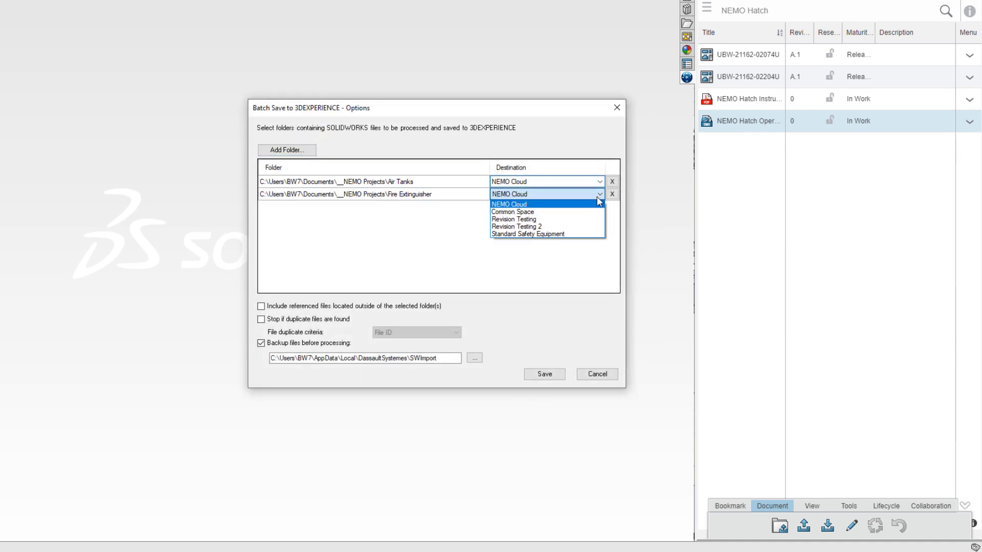
click(588, 235)
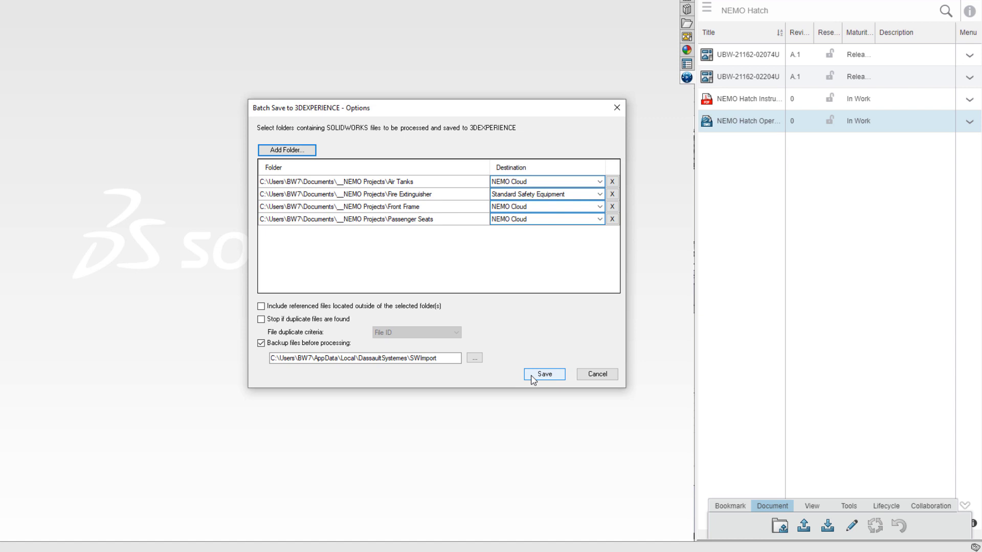
click(532, 377)
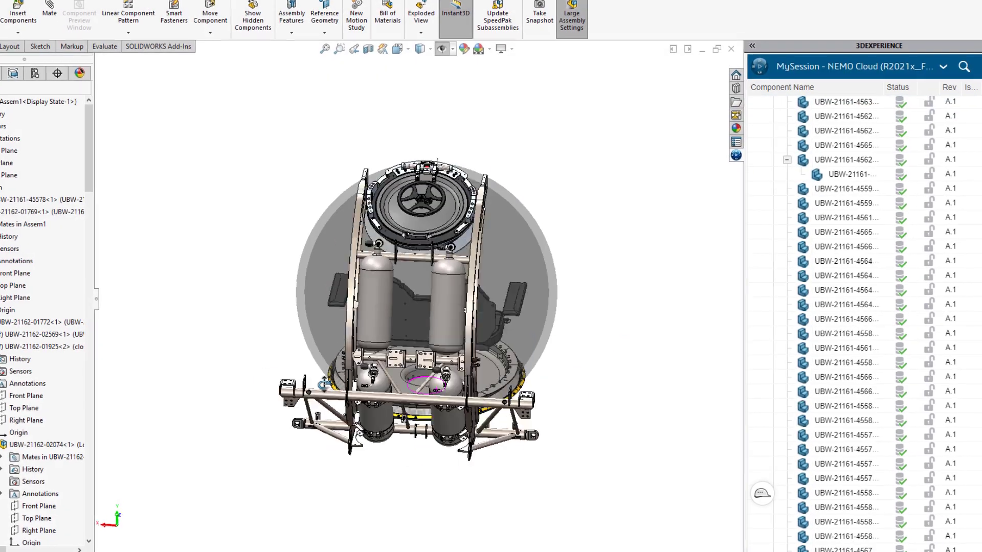
Orbit the loaded assembly while the batch save finishes.
middle_drag(276, 375, 222, 385)
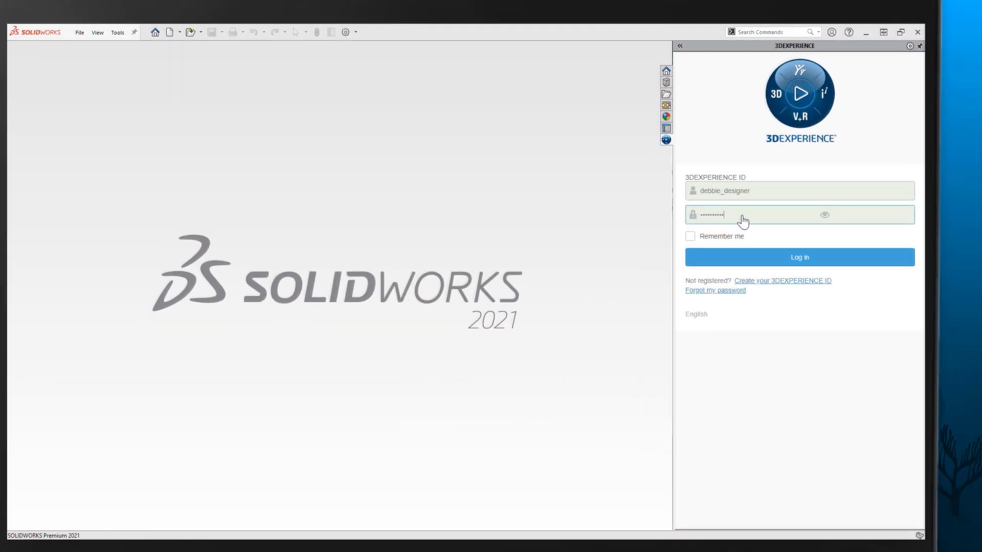
Log in to 3DEXPERIENCE with the account password and dismiss the handwheel chat message.
text(**********)
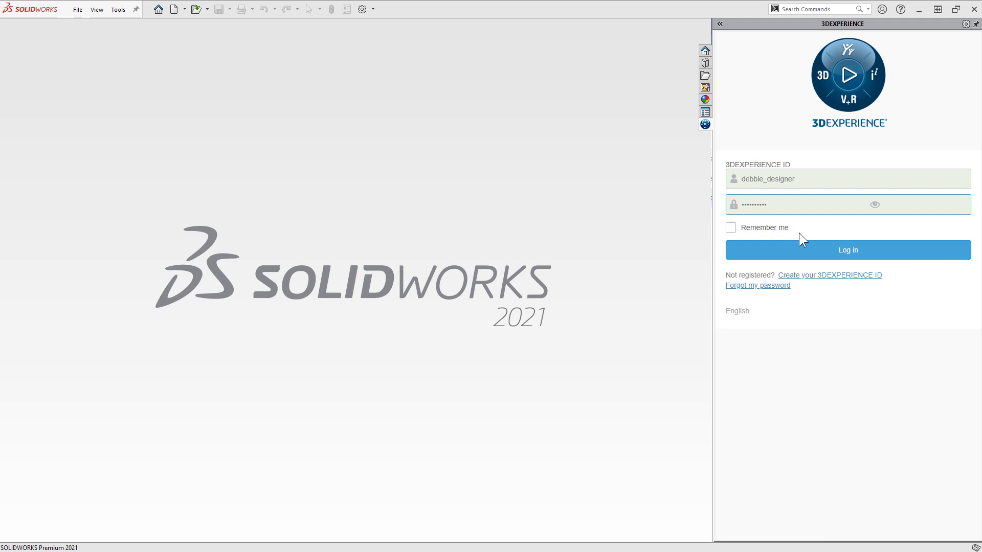
click(809, 259)
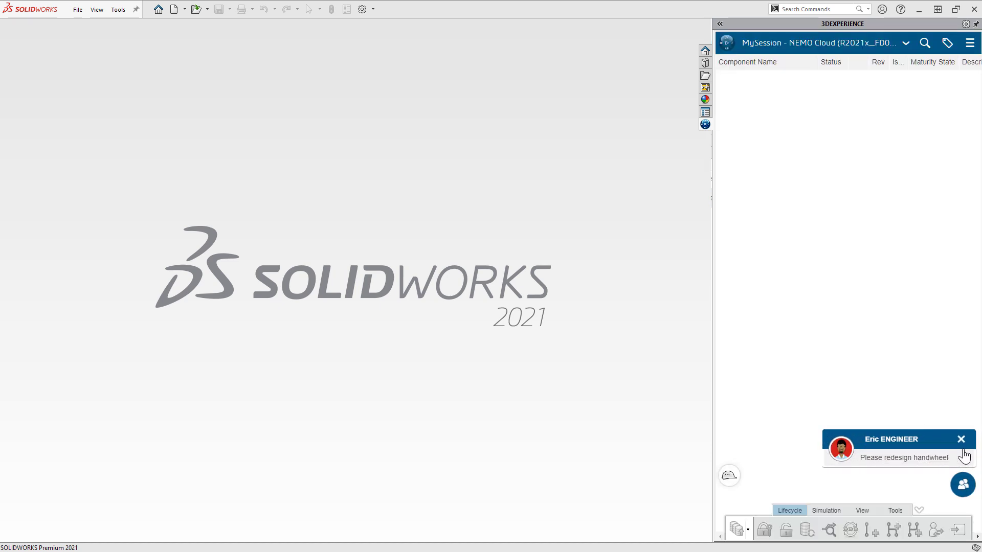
click(961, 440)
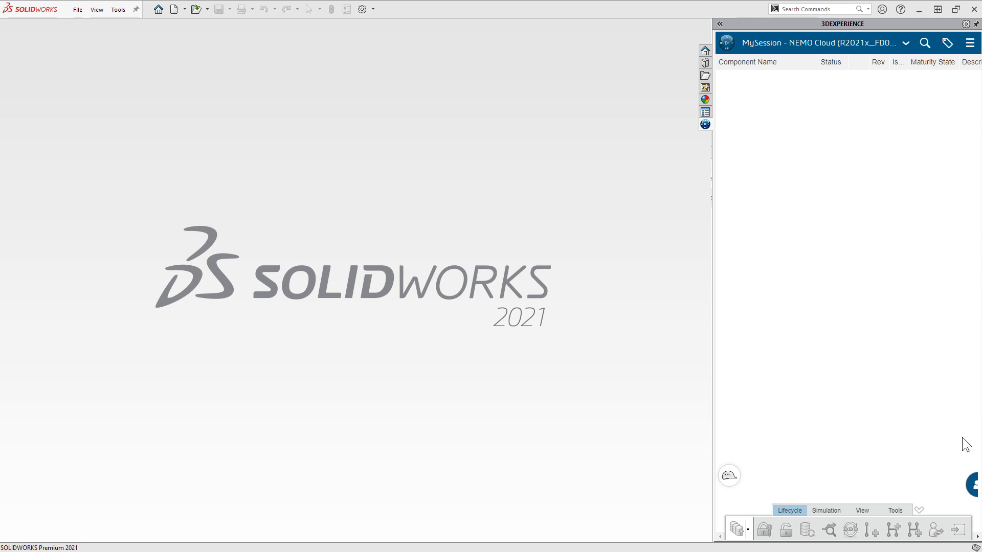
Search 3DEXPERIENCE for 'wheel' to list the wheel parts.
click(924, 43)
text(wheel)
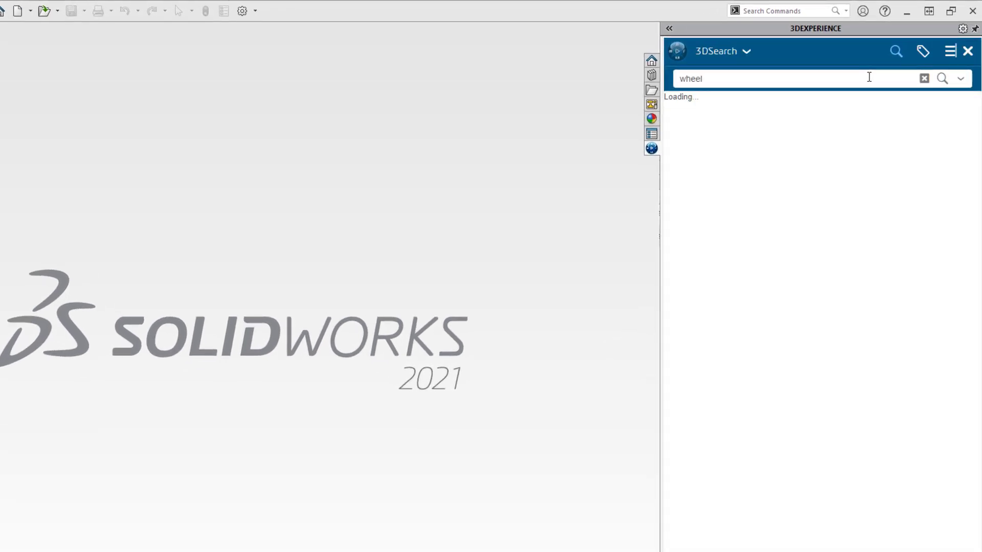
click(669, 29)
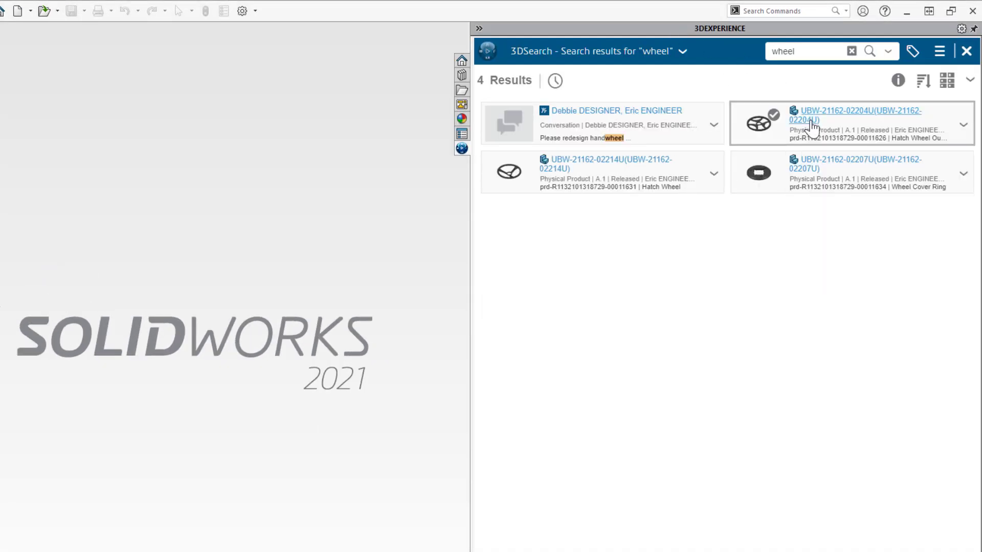
click(811, 122)
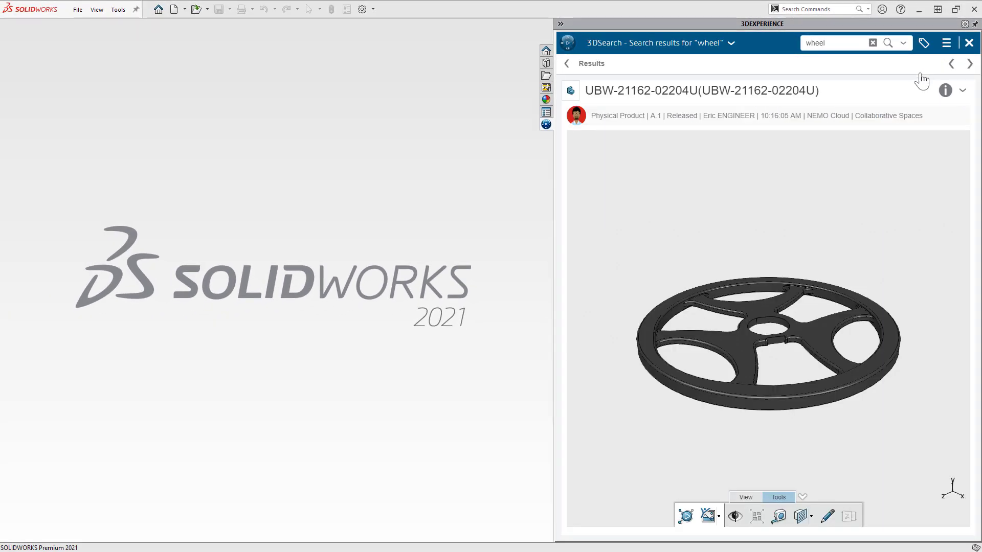
drag(630, 329, 690, 406)
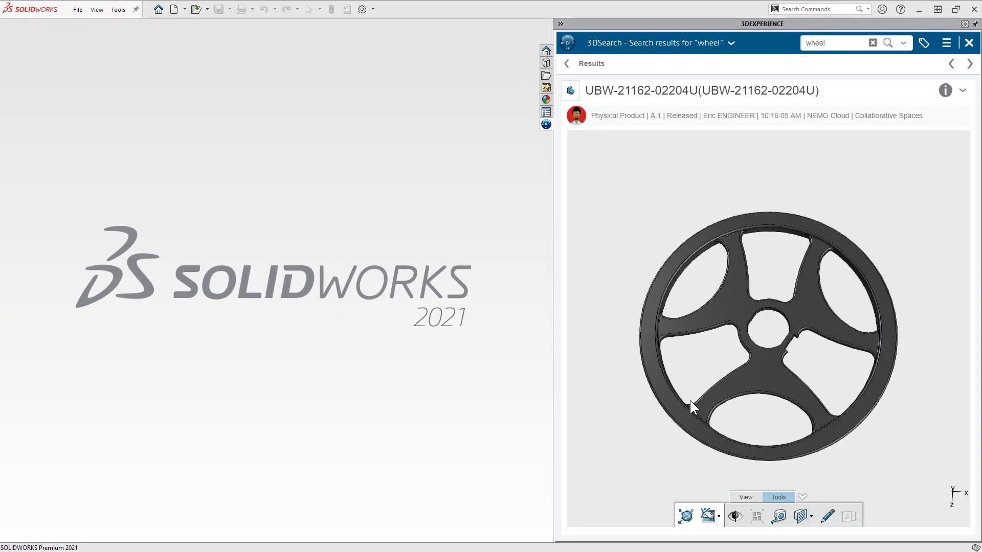
click(826, 514)
mouse_move(778, 409)
mouse_down()
mouse_move(736, 413)
mouse_move(821, 427)
mouse_move(780, 411)
mouse_up()
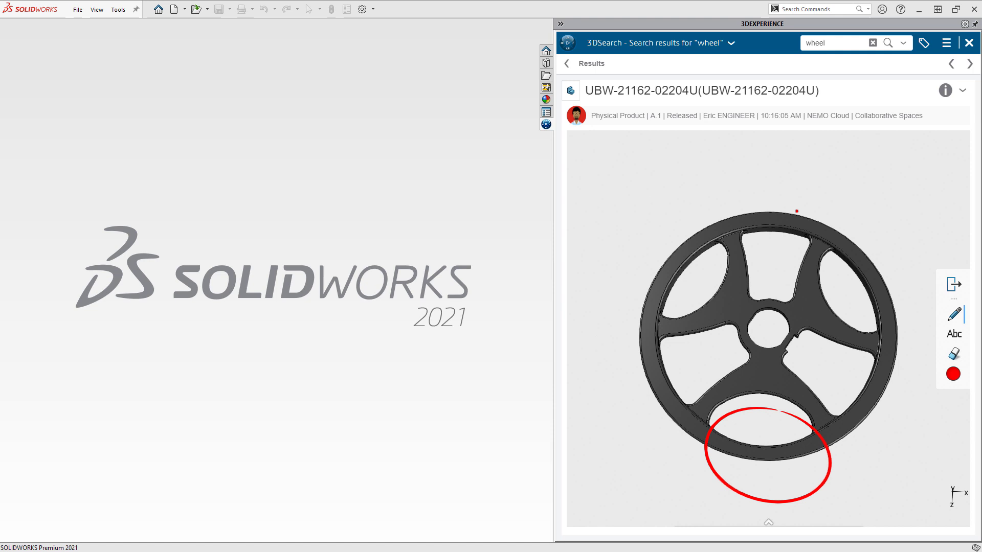
drag(788, 266, 770, 172)
drag(756, 443, 780, 470)
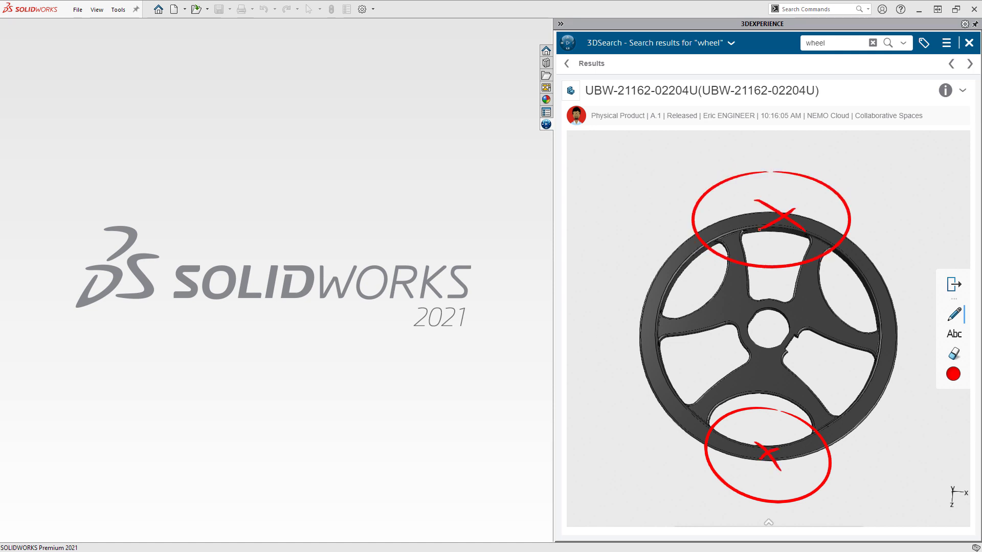
Switch the markup colour to green and draw strokes across the wheel spokes.
click(953, 373)
click(919, 342)
drag(790, 298, 856, 297)
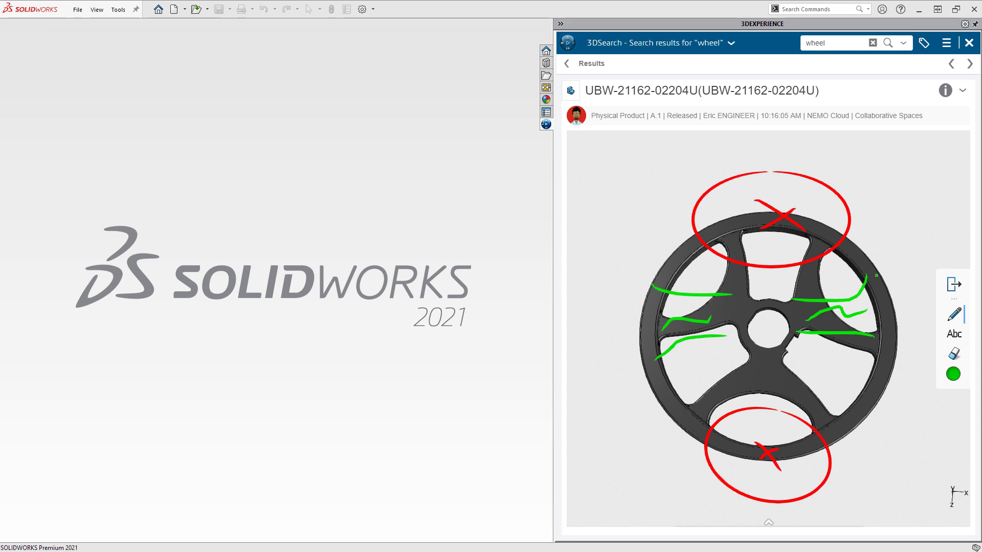
click(963, 92)
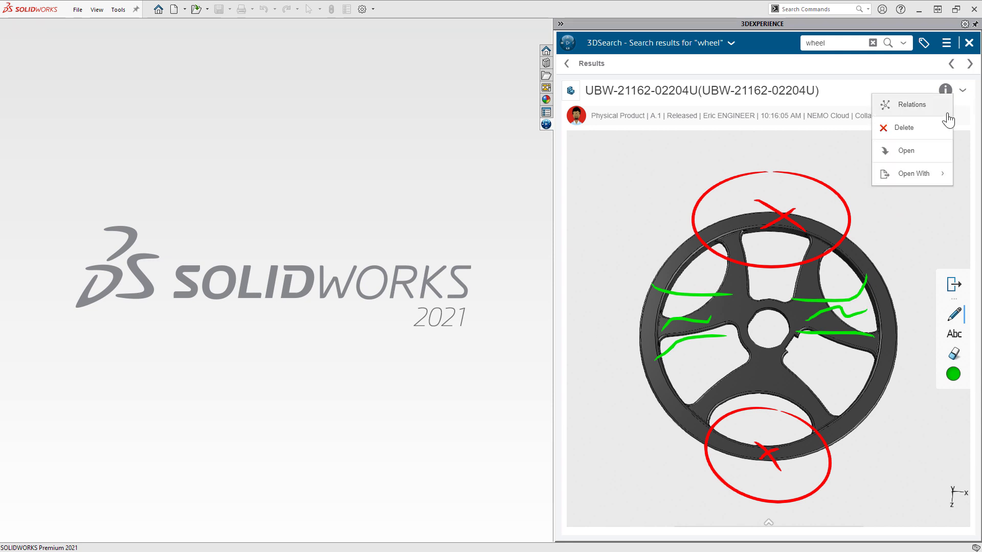
click(930, 152)
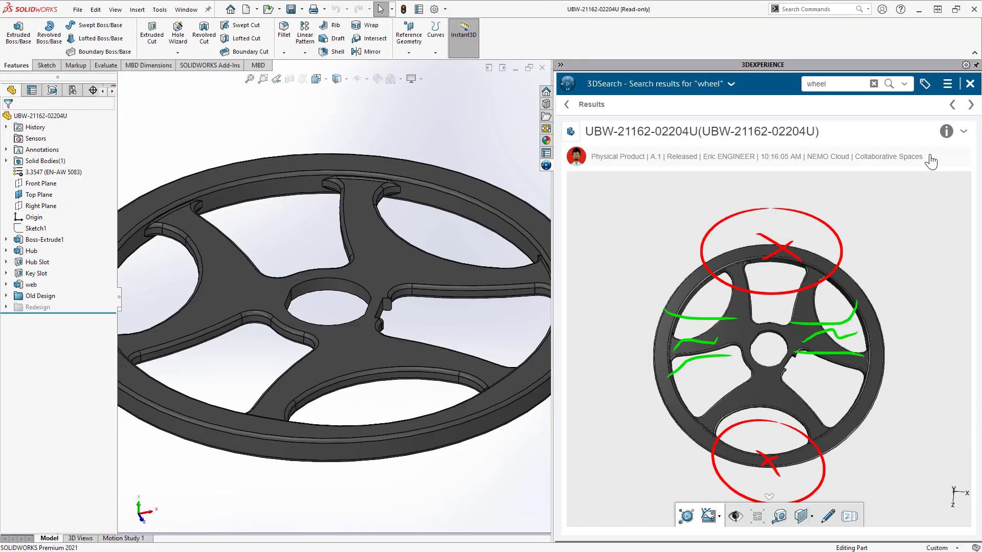
click(732, 85)
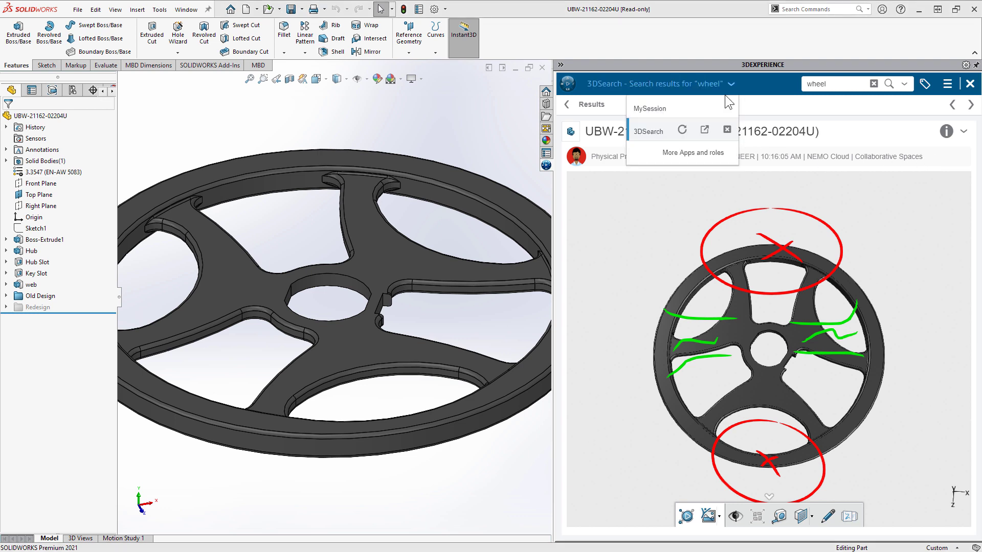
click(715, 104)
click(614, 118)
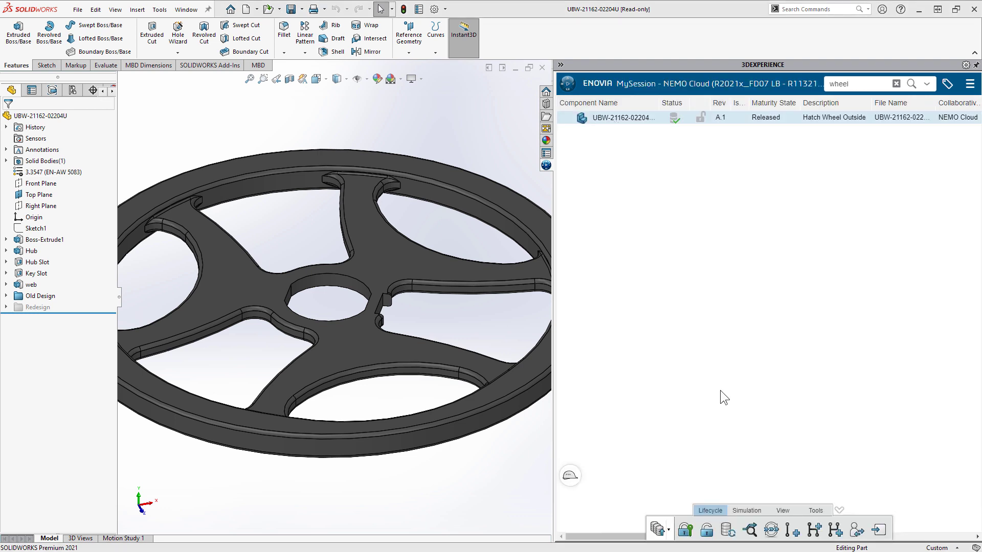
click(816, 511)
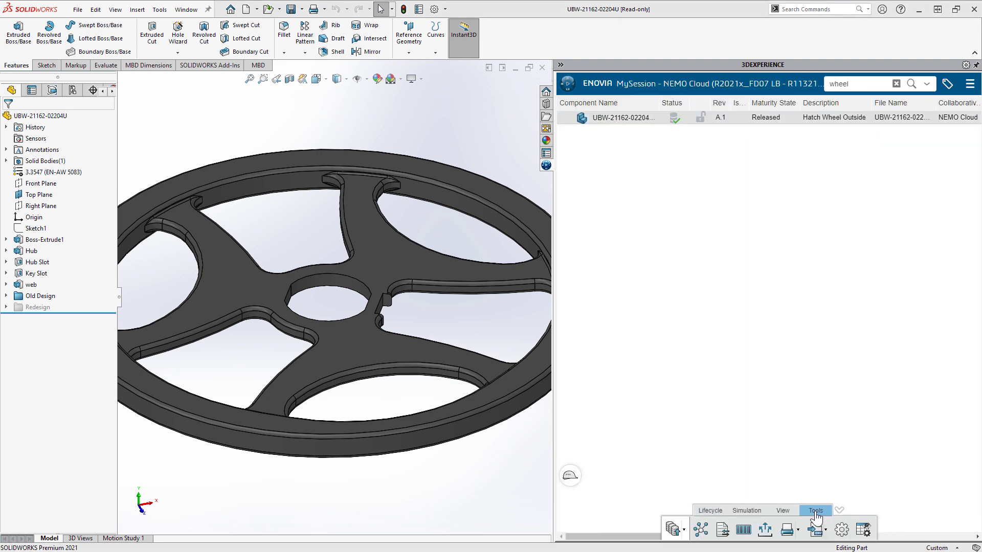
click(703, 534)
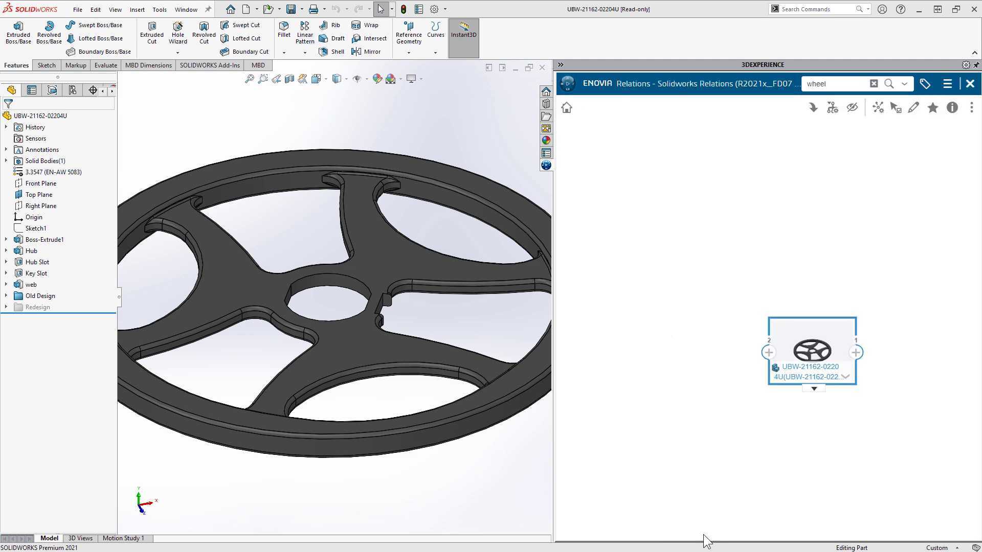
click(768, 353)
click(673, 412)
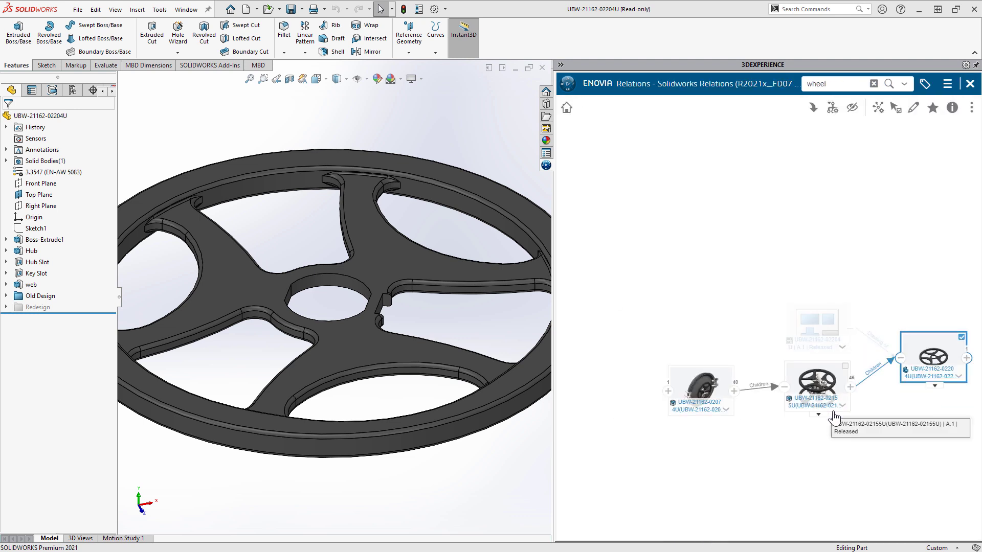
click(668, 391)
click(668, 390)
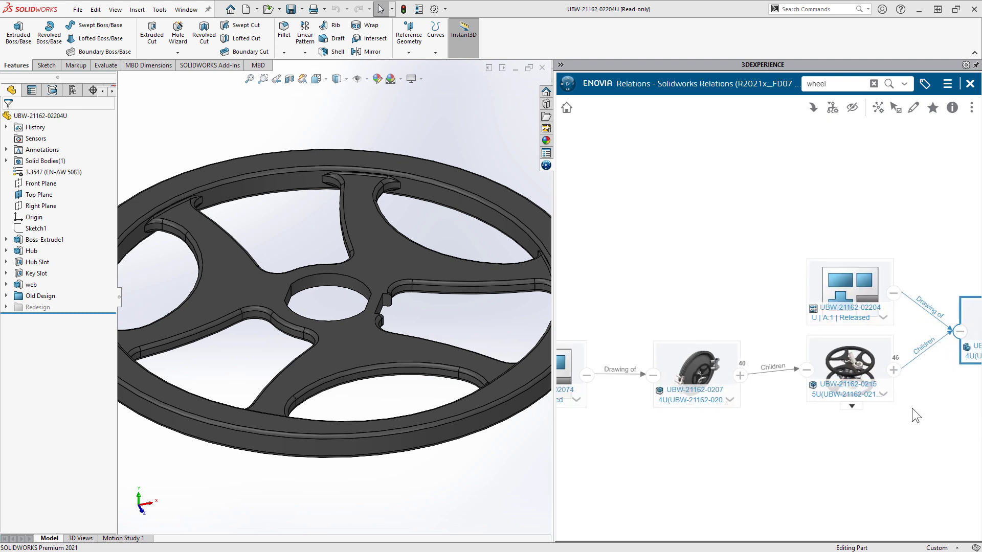
click(769, 314)
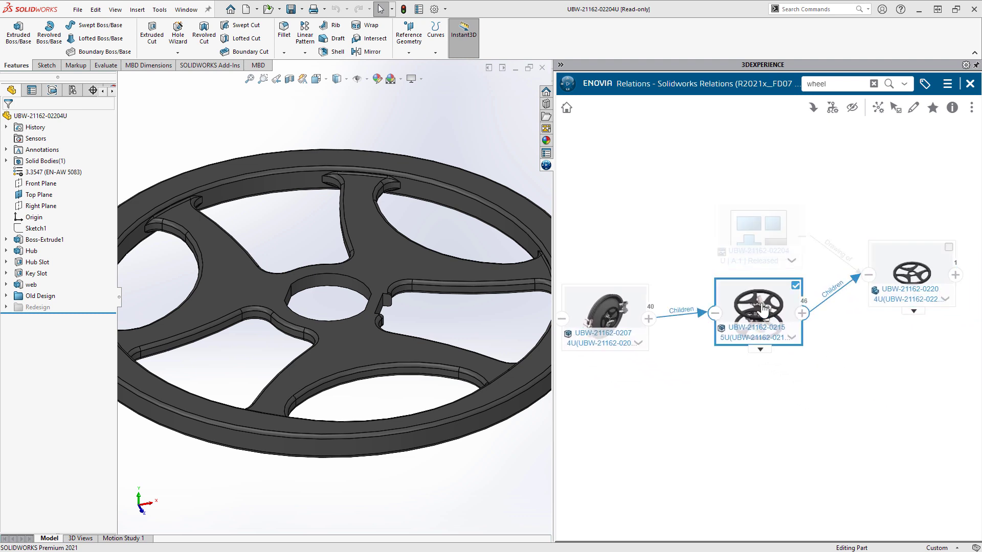
click(812, 110)
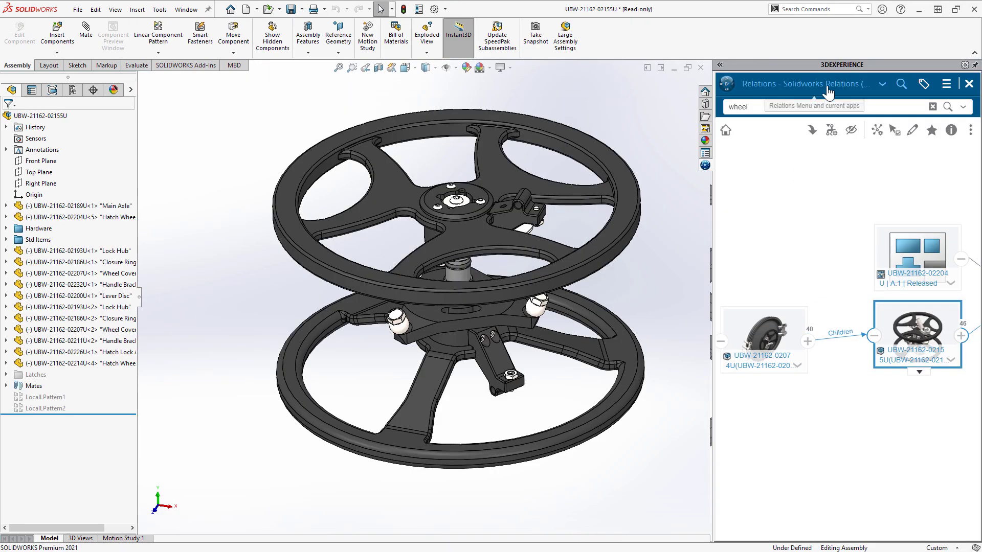
Select assembly 02155U and wheel part 02204U in MySession and revise both with New Revision.
click(896, 84)
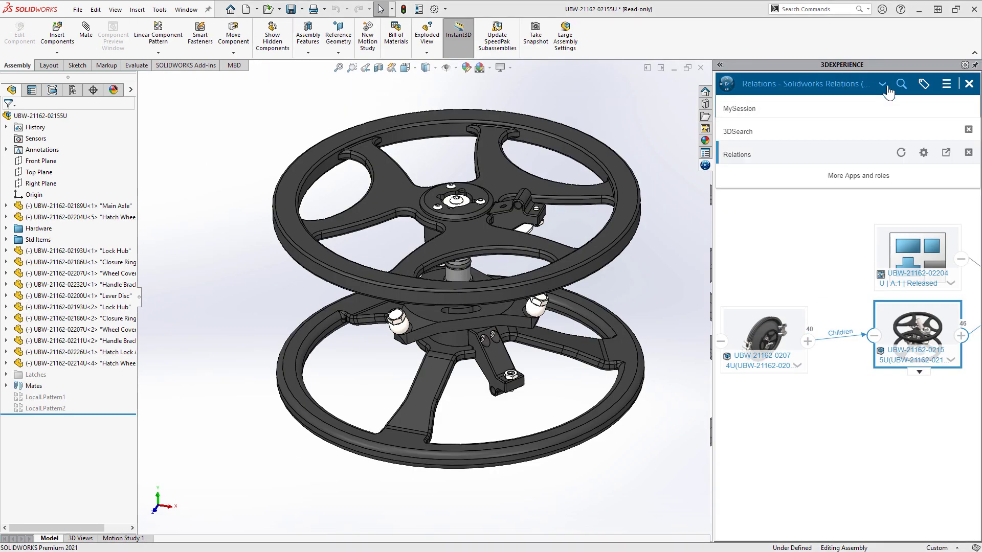
click(872, 106)
click(816, 122)
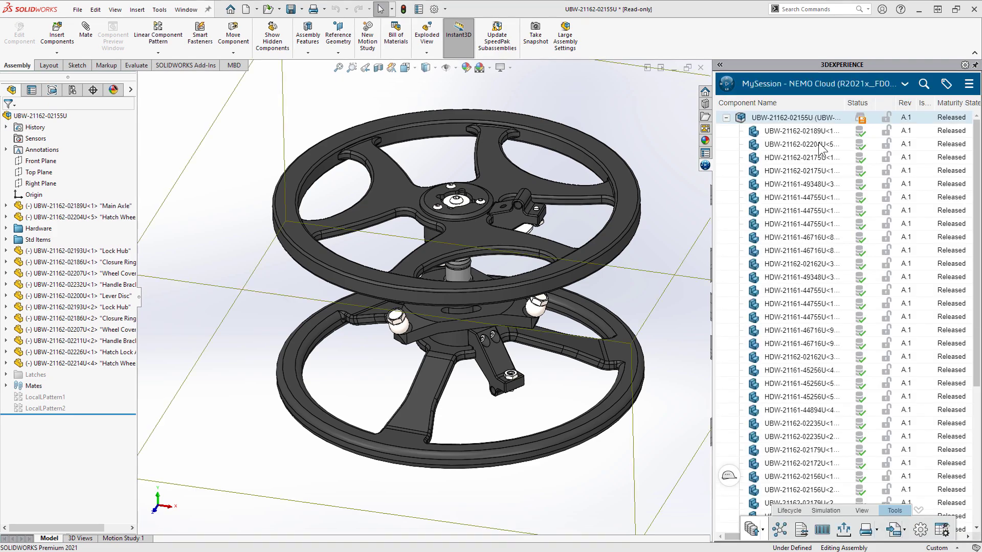
click(821, 144)
right_click(836, 144)
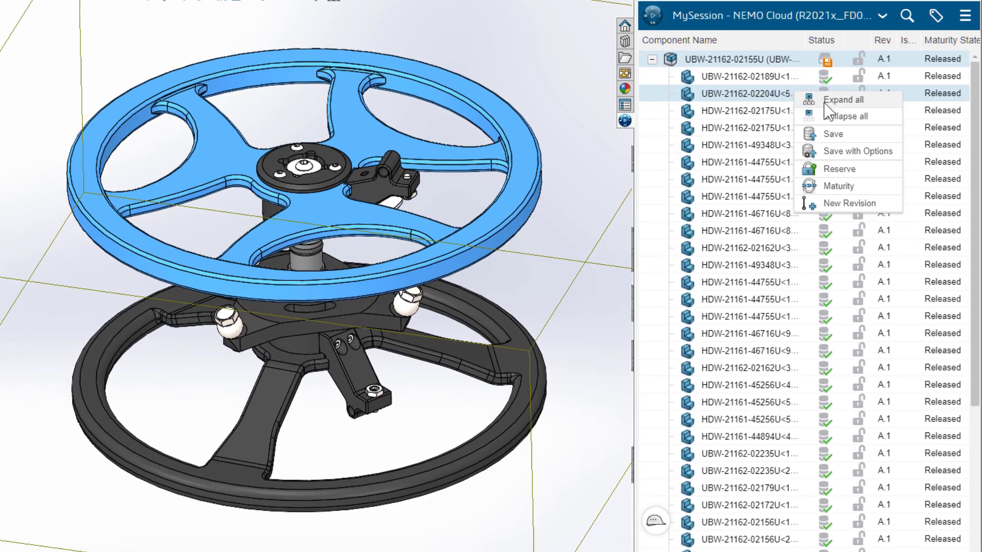
click(886, 205)
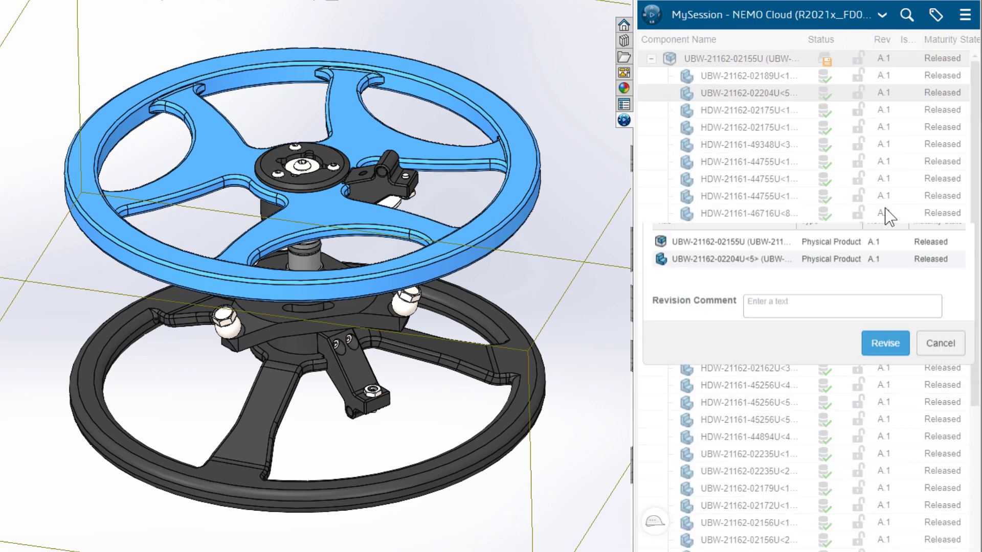
click(903, 387)
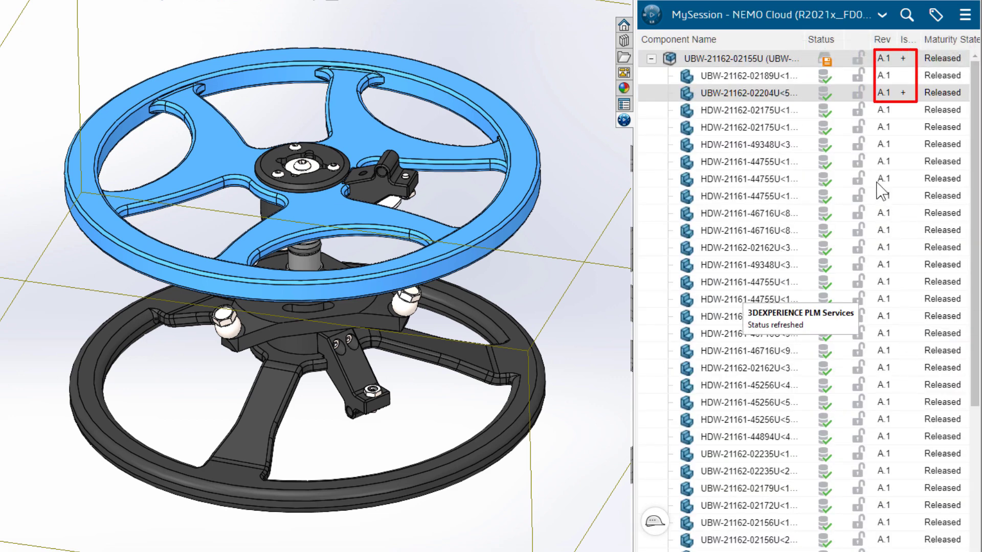
right_click(788, 58)
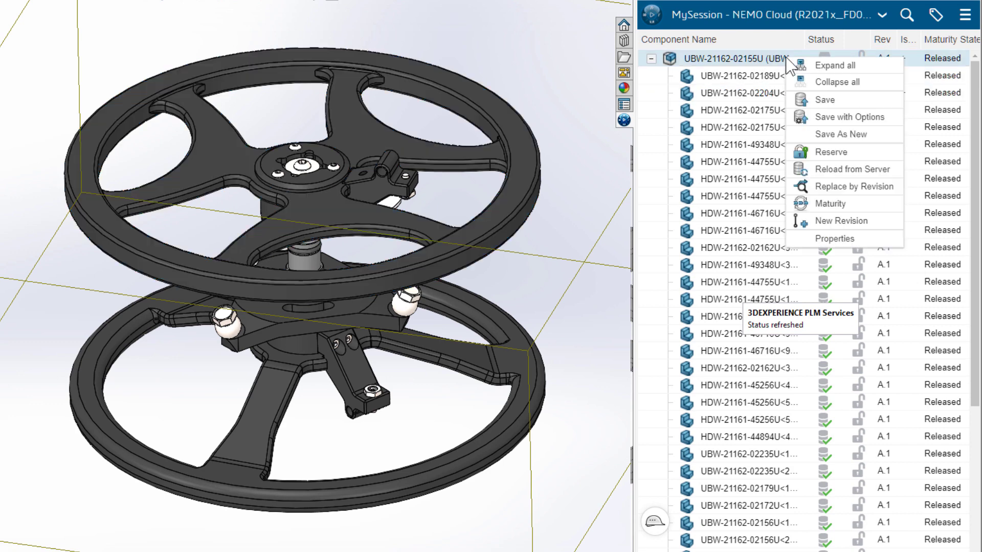
click(895, 193)
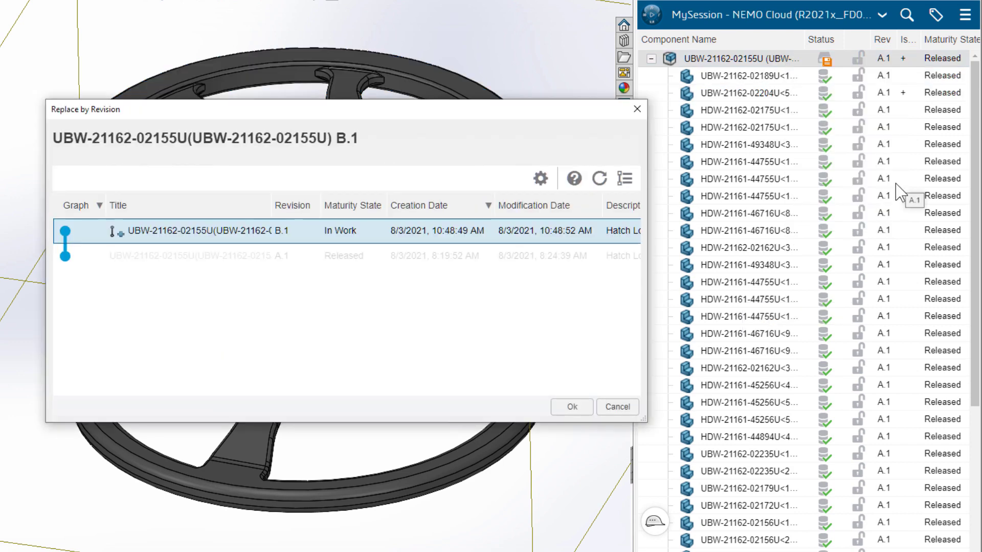
click(572, 407)
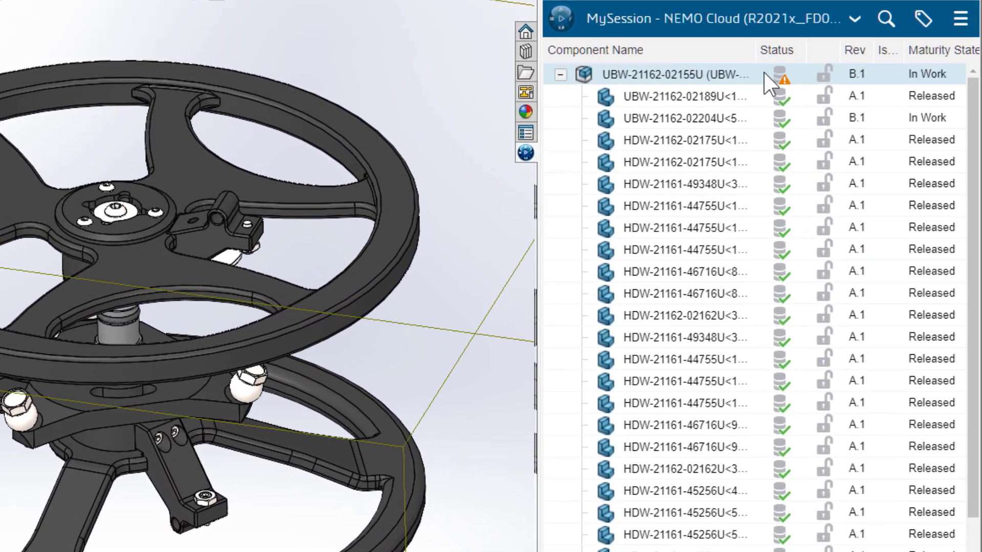
click(804, 102)
right_click(756, 134)
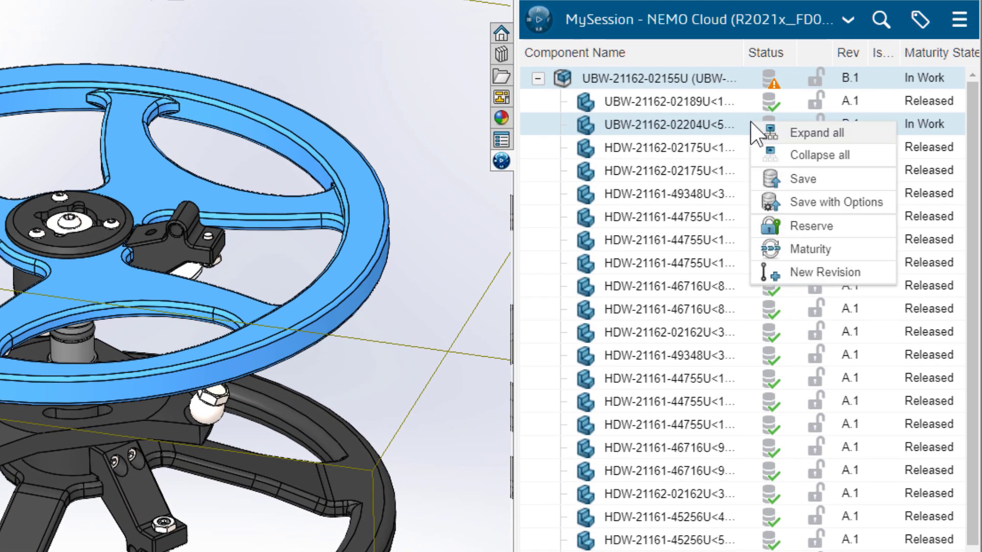
click(802, 226)
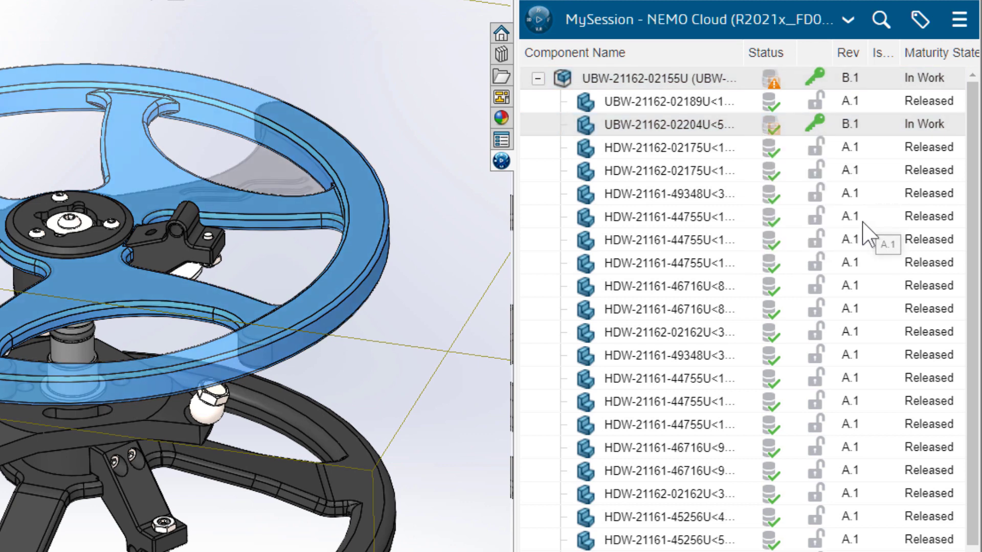
click(700, 35)
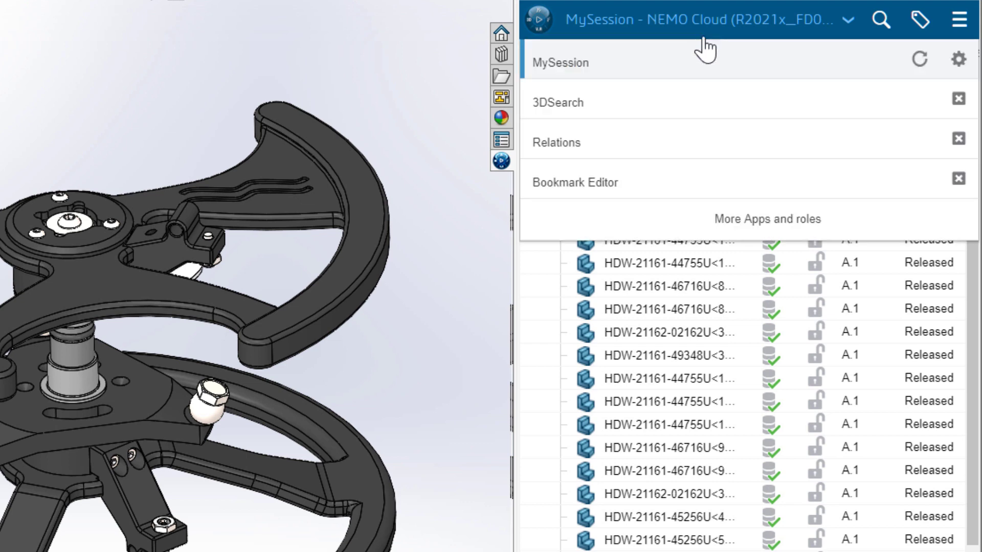
click(750, 188)
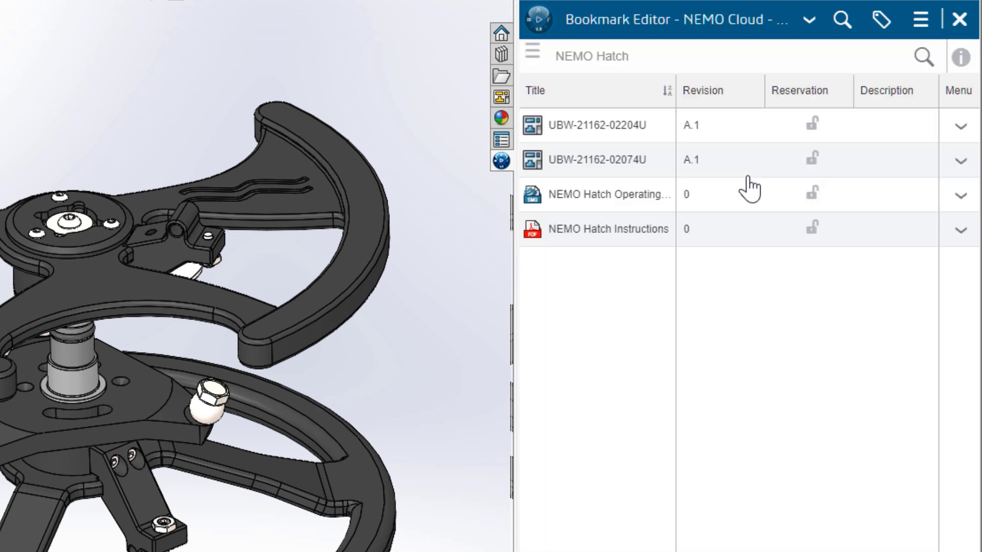
click(657, 133)
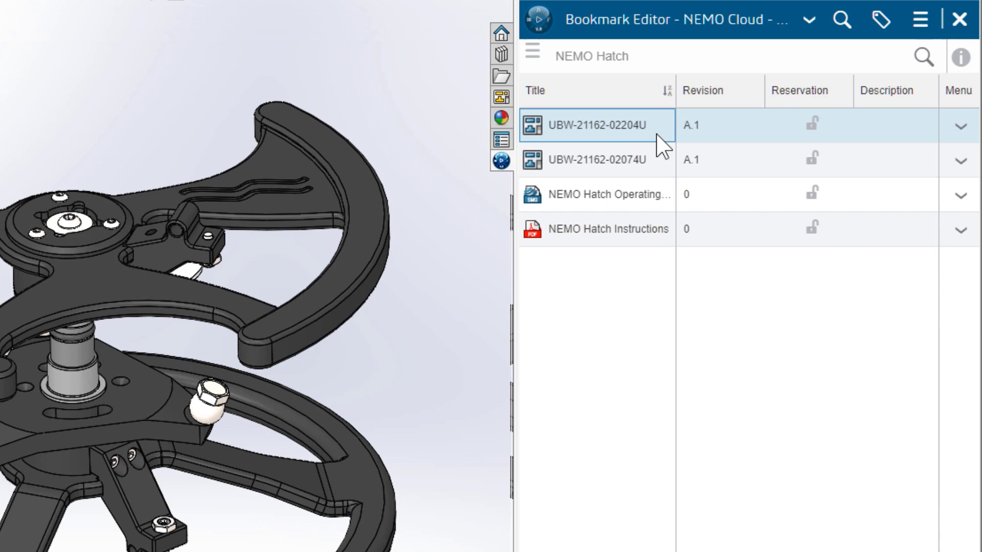
right_click(657, 135)
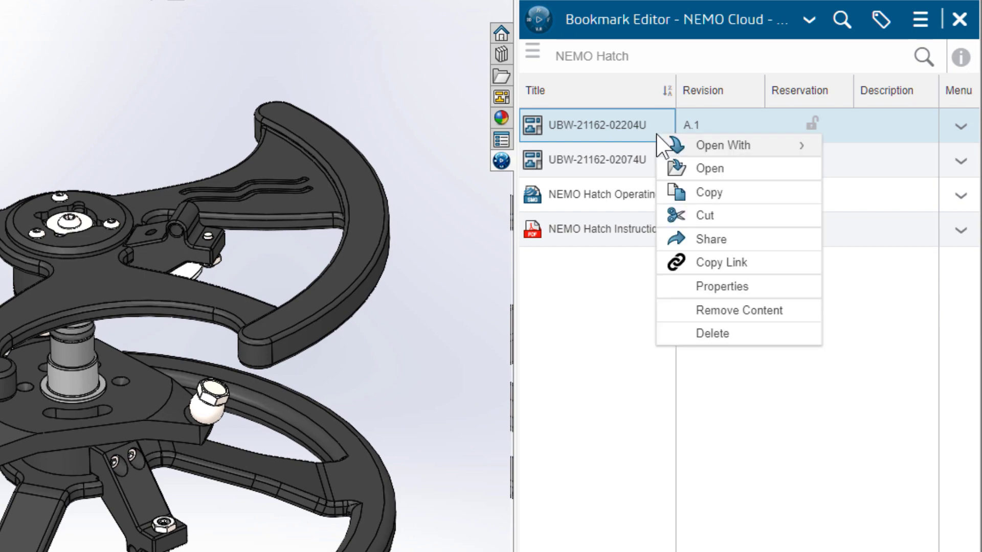
click(746, 167)
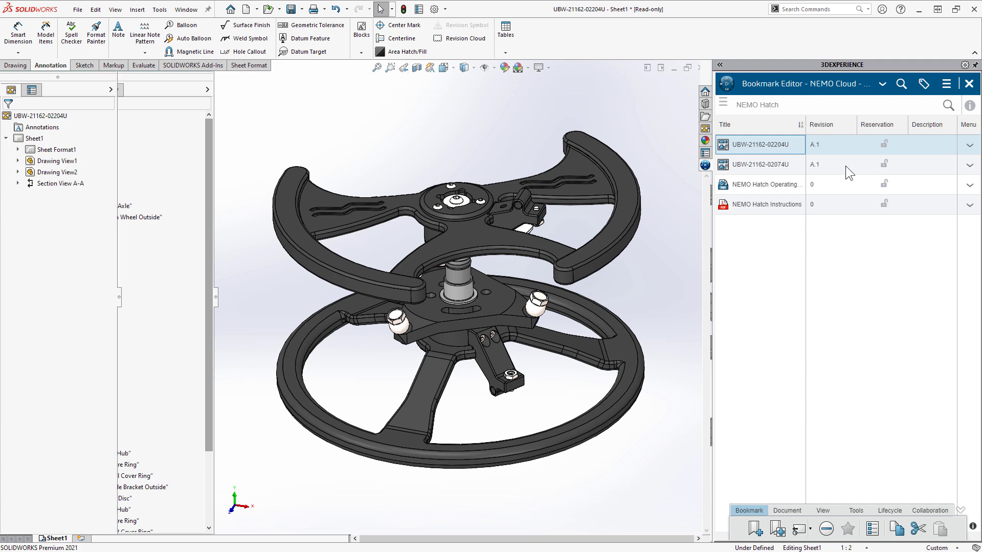
Move the Ø290 dimension beside the view and save the drawing to NEMO Cloud as a new revision.
key(Return)
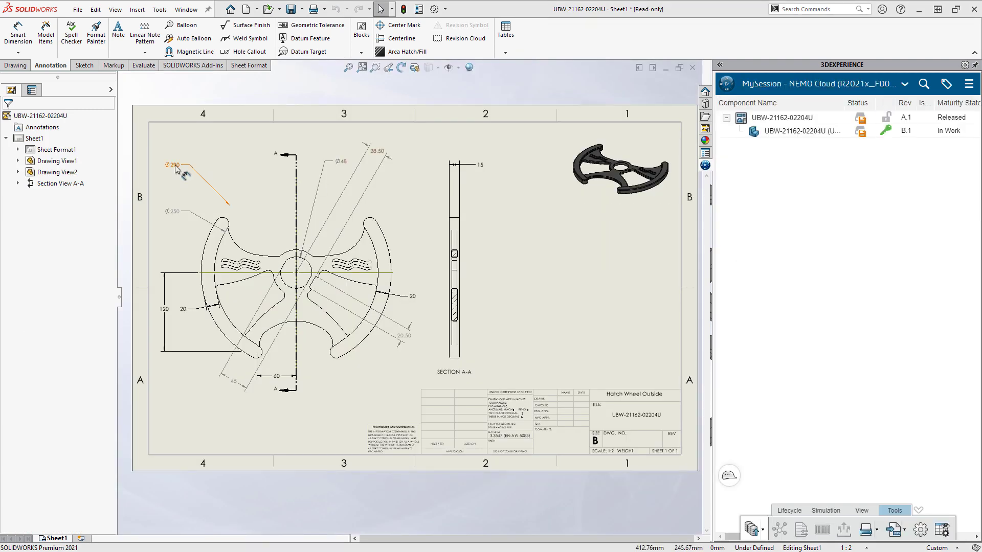
drag(176, 168, 168, 258)
right_click(773, 115)
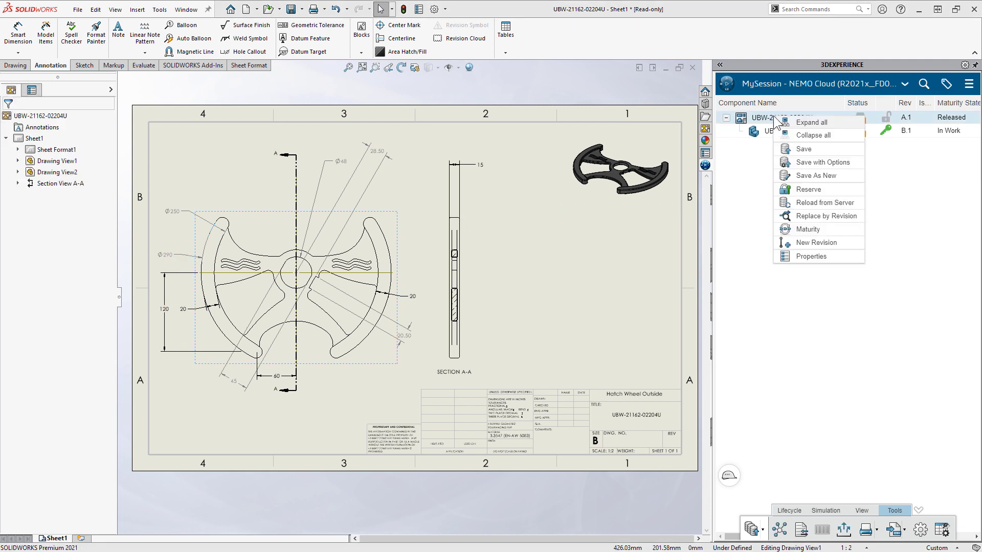
click(851, 164)
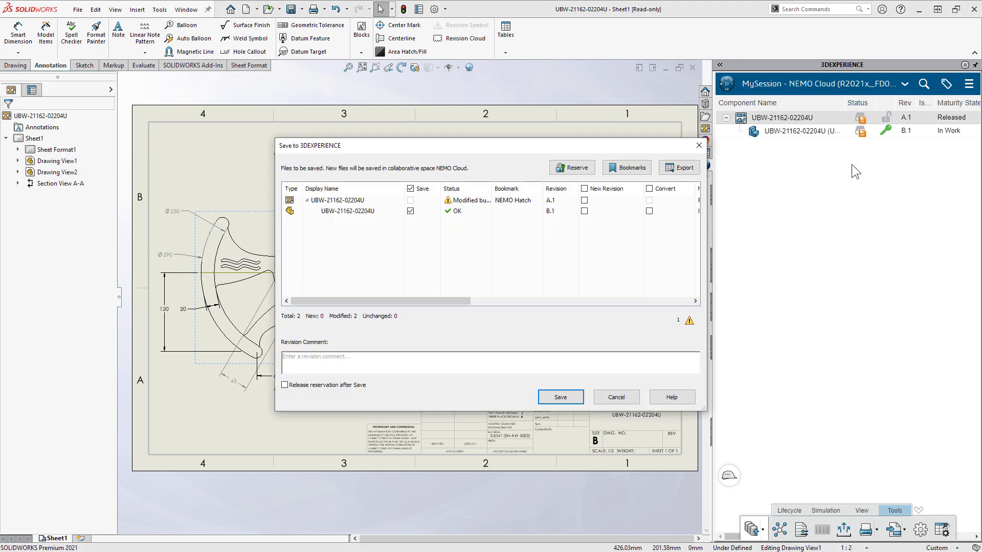
click(583, 199)
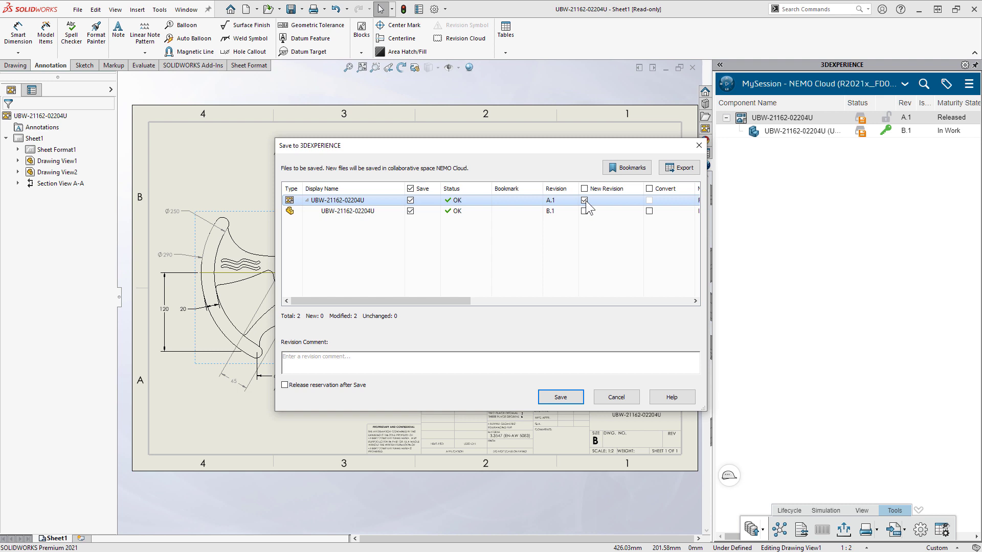
click(560, 397)
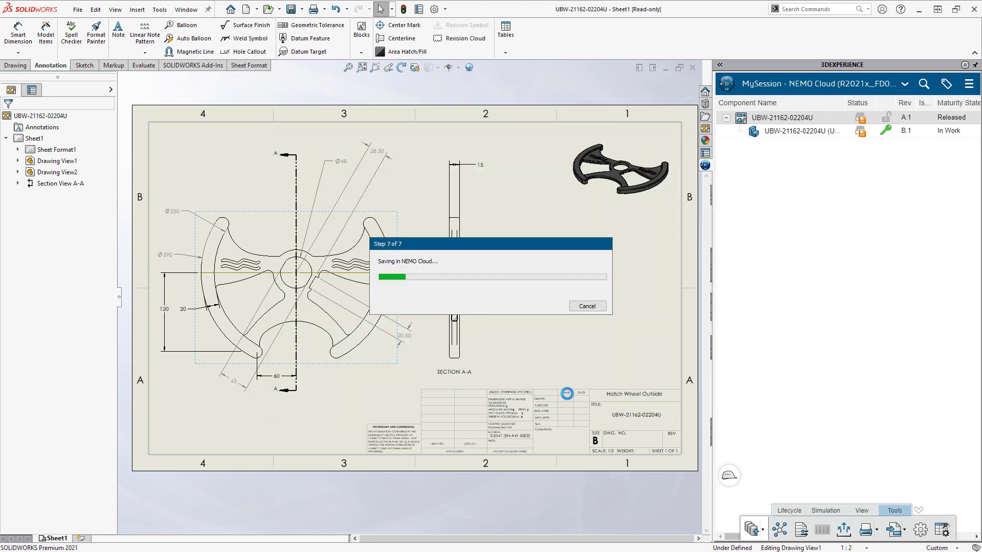
click(803, 136)
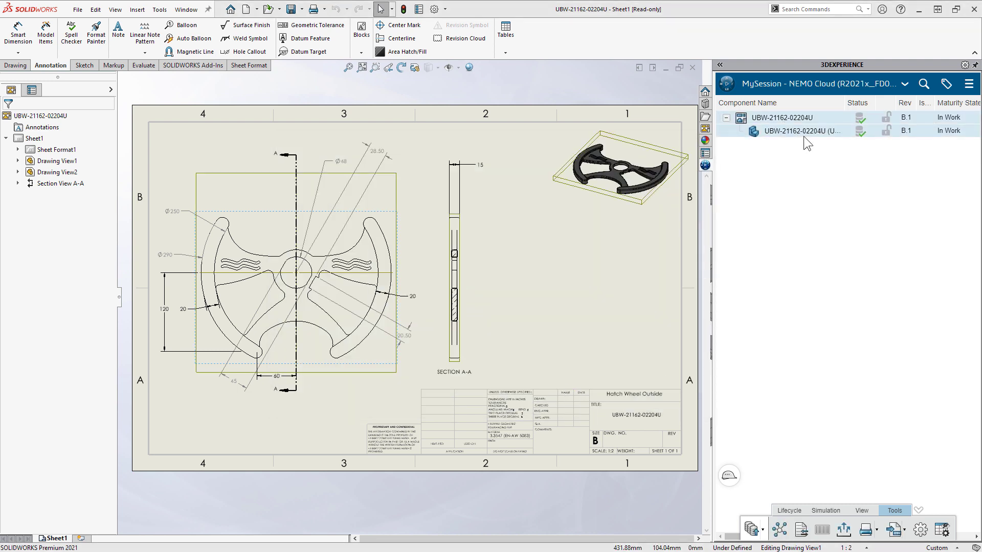
right_click(802, 136)
click(858, 206)
click(851, 273)
click(847, 302)
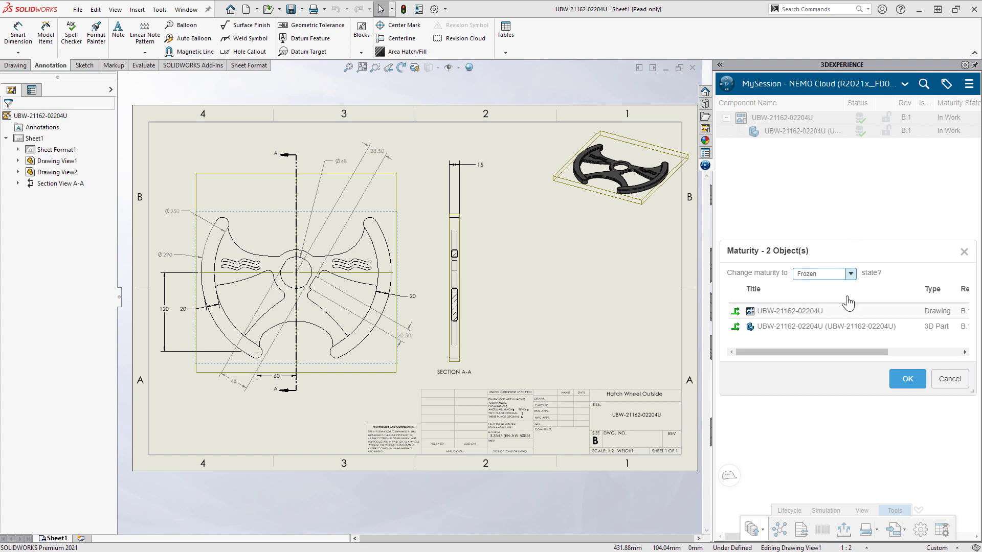
click(912, 379)
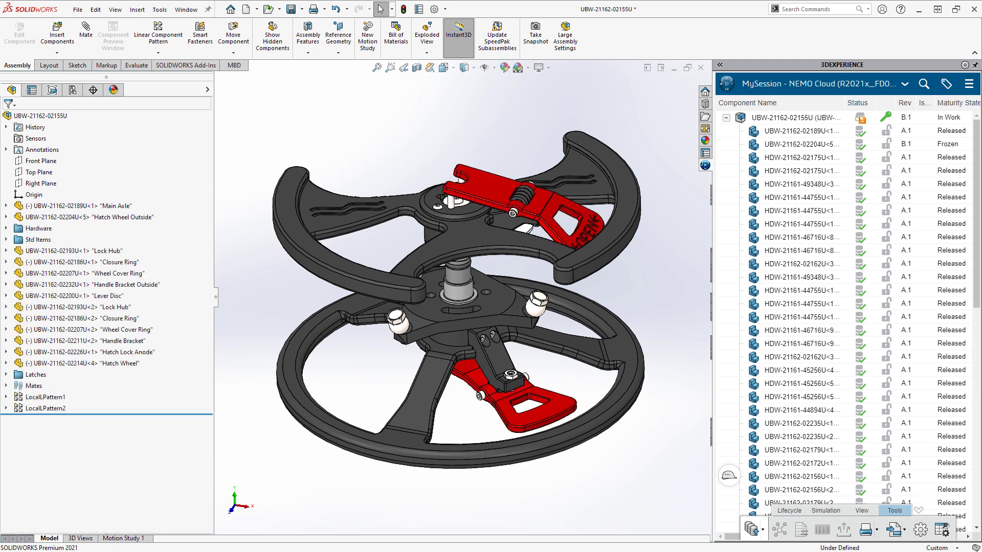
right_click(825, 115)
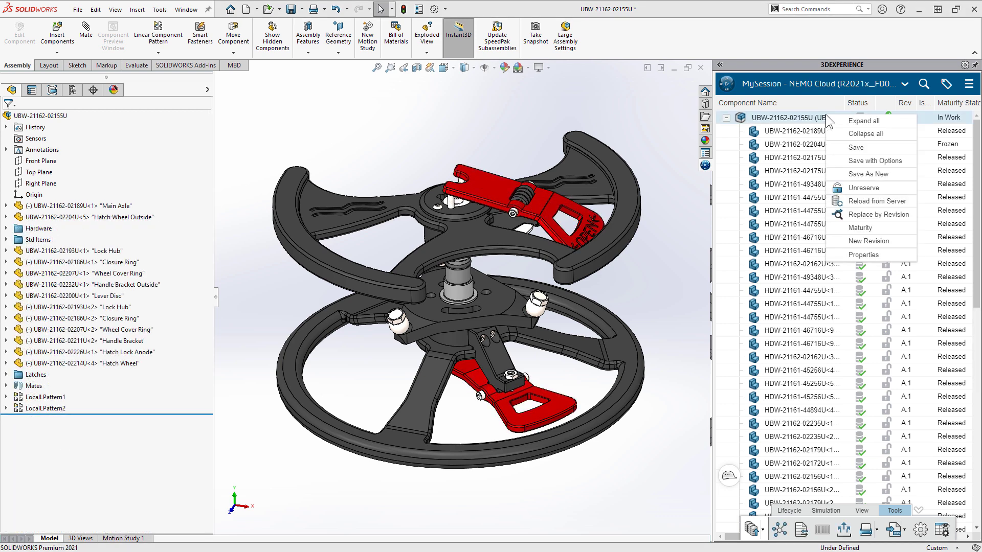
click(901, 162)
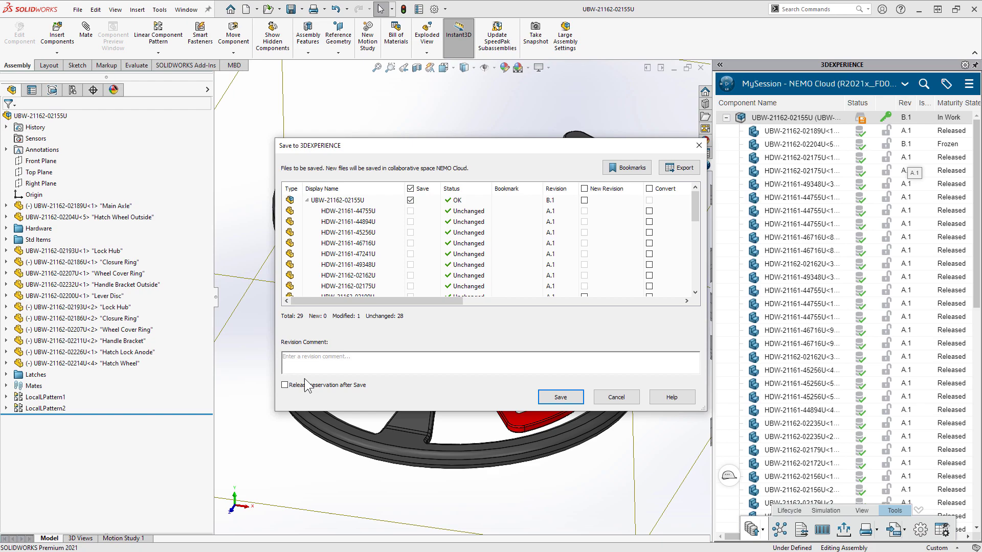
click(562, 398)
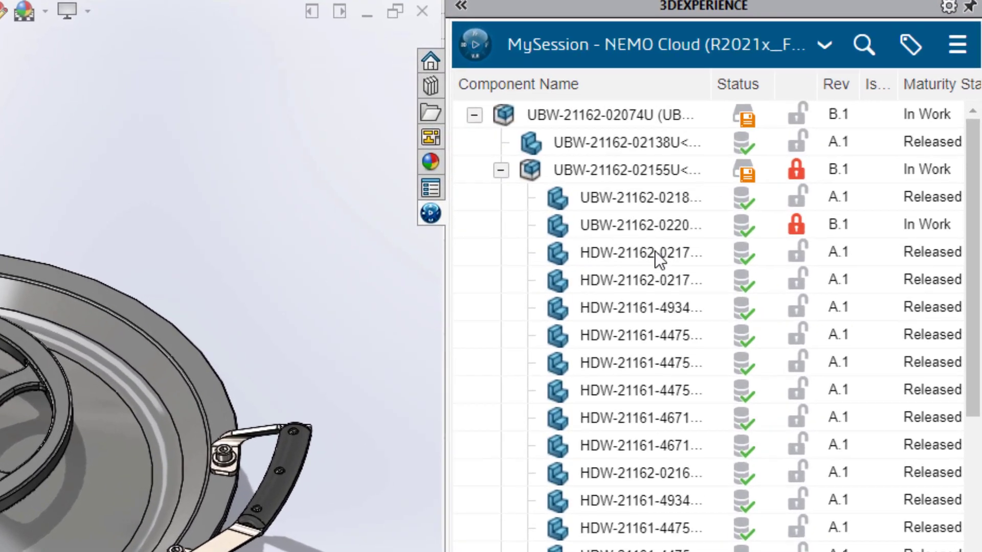
mouse_move(804, 173)
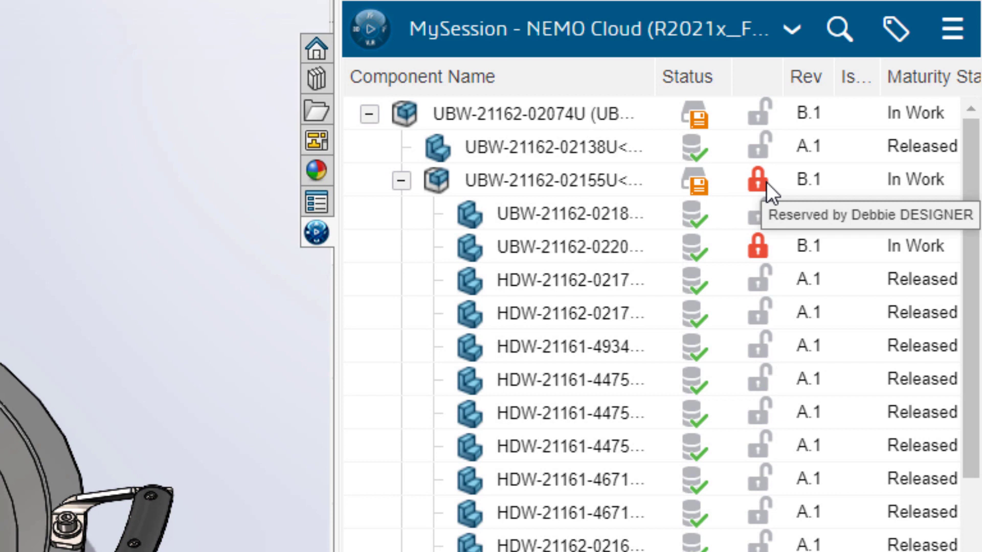
right_click(466, 110)
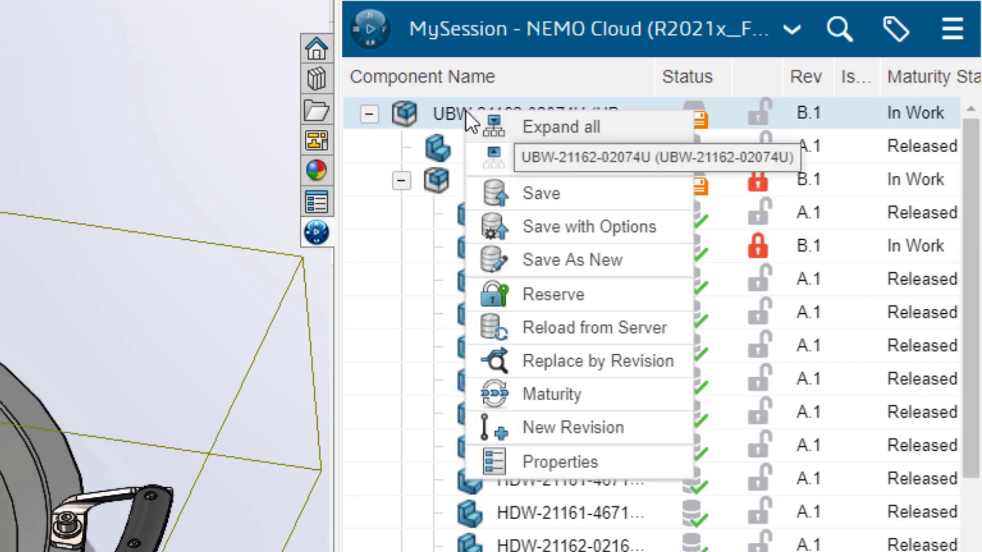
click(484, 294)
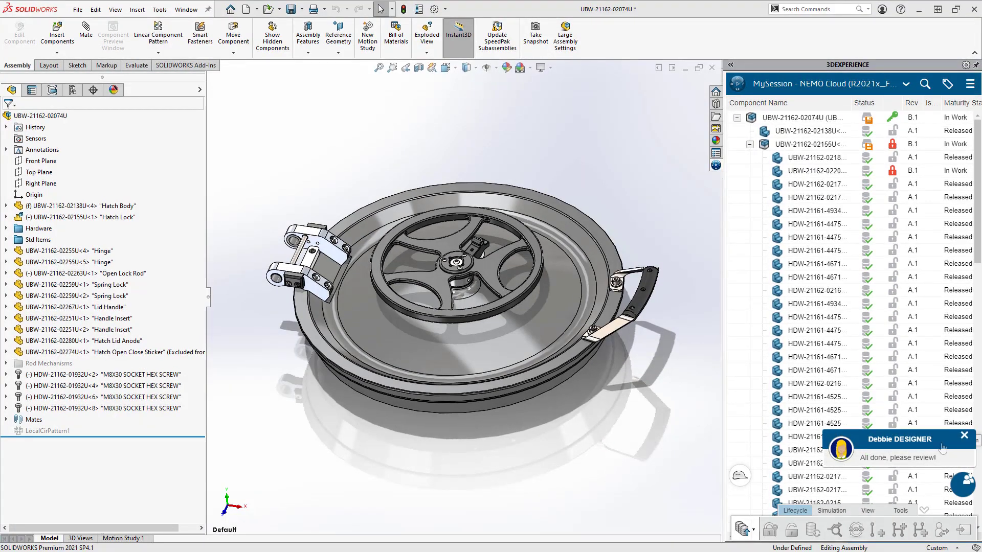
click(965, 437)
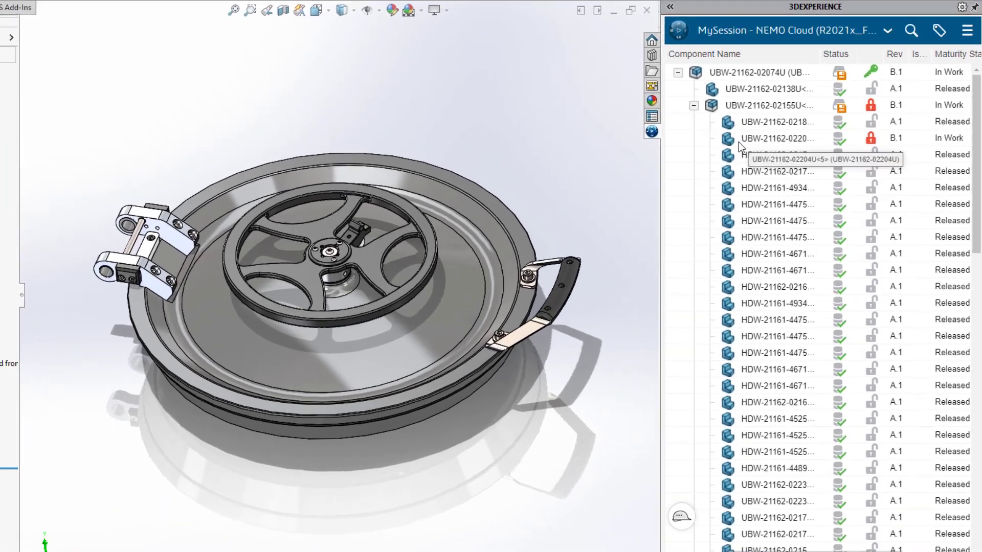
right_click(767, 144)
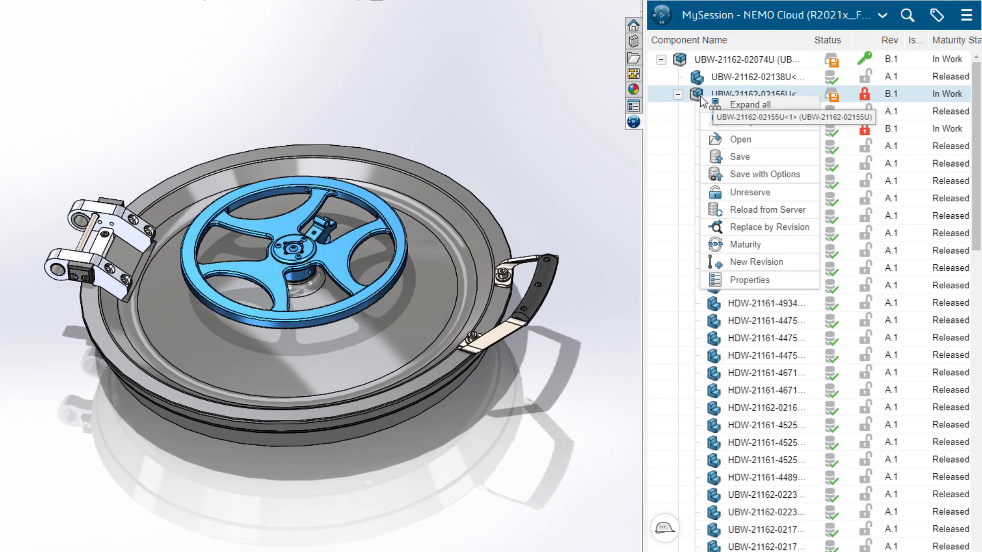
click(713, 207)
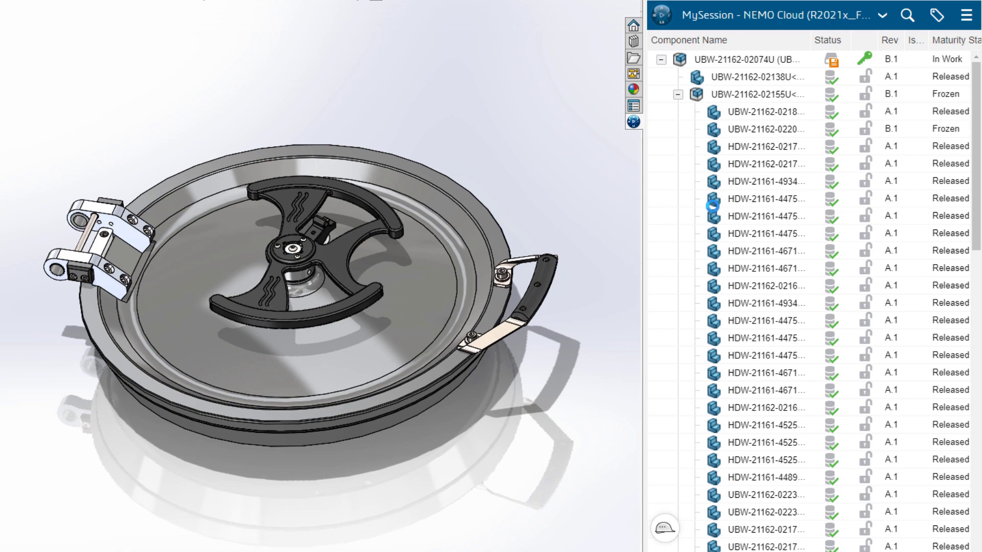
click(394, 218)
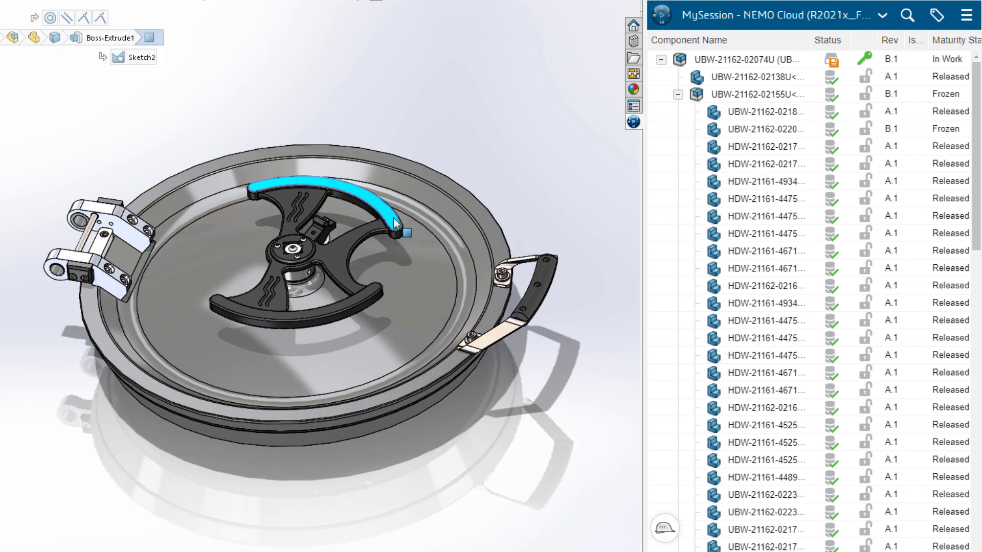
click(482, 119)
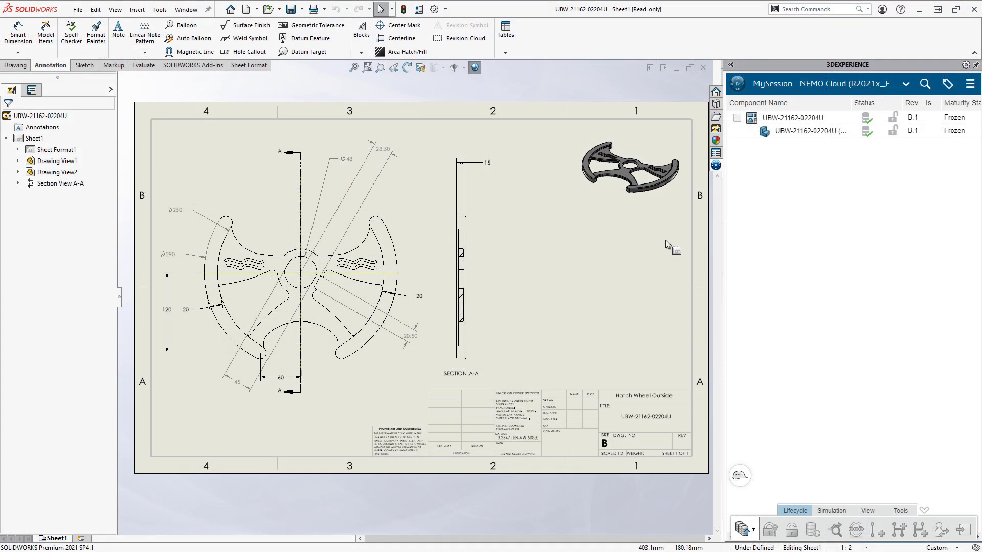
right_click(775, 131)
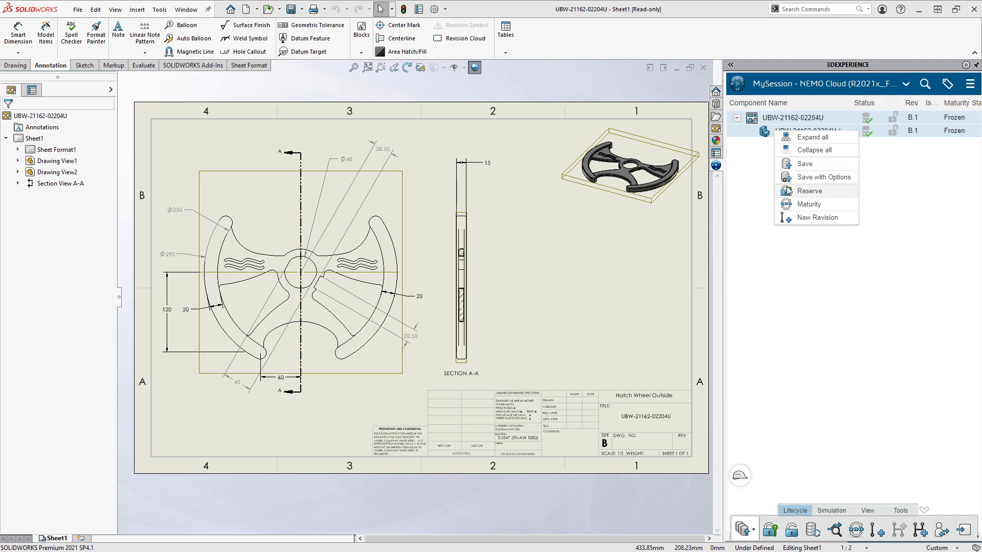
click(807, 204)
click(861, 273)
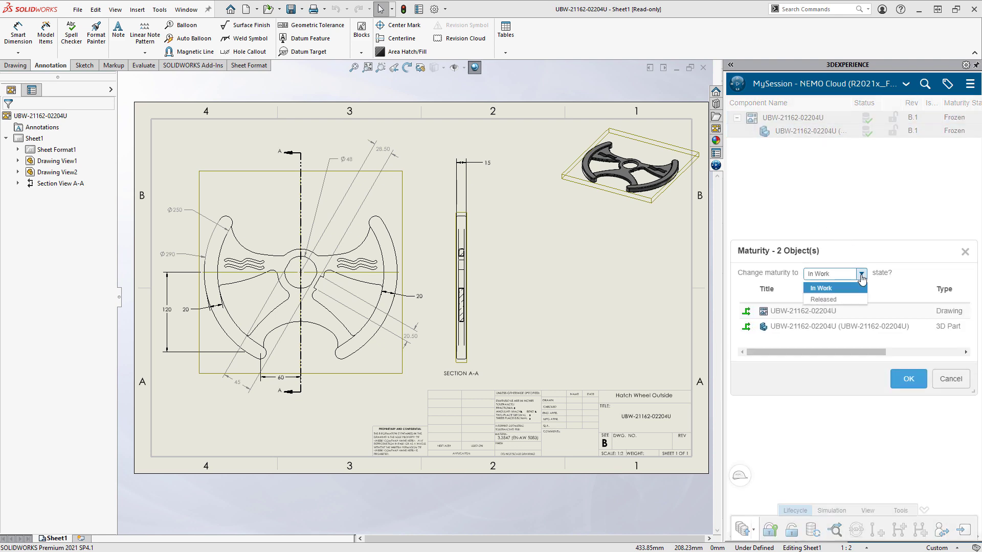
click(854, 300)
click(908, 382)
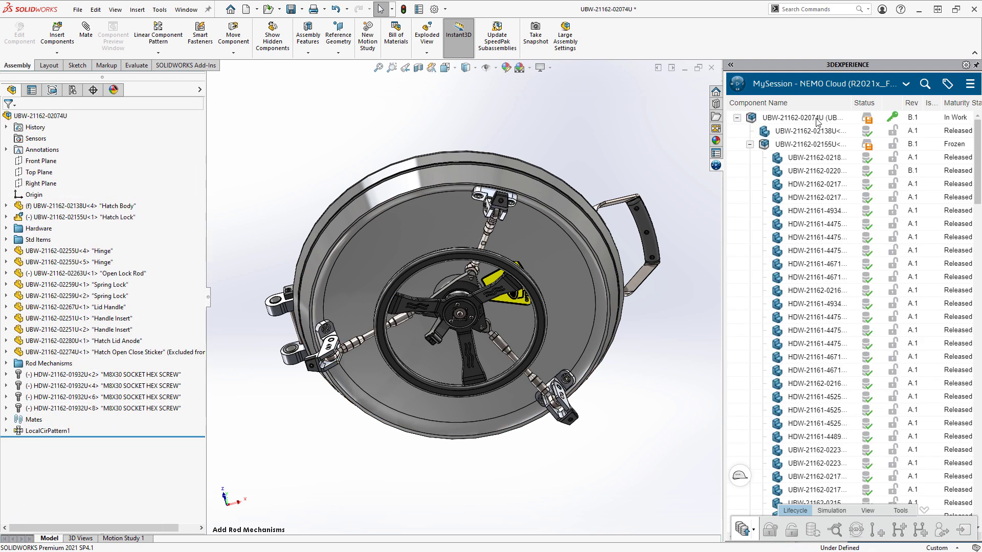
click(906, 83)
click(762, 129)
right_click(796, 166)
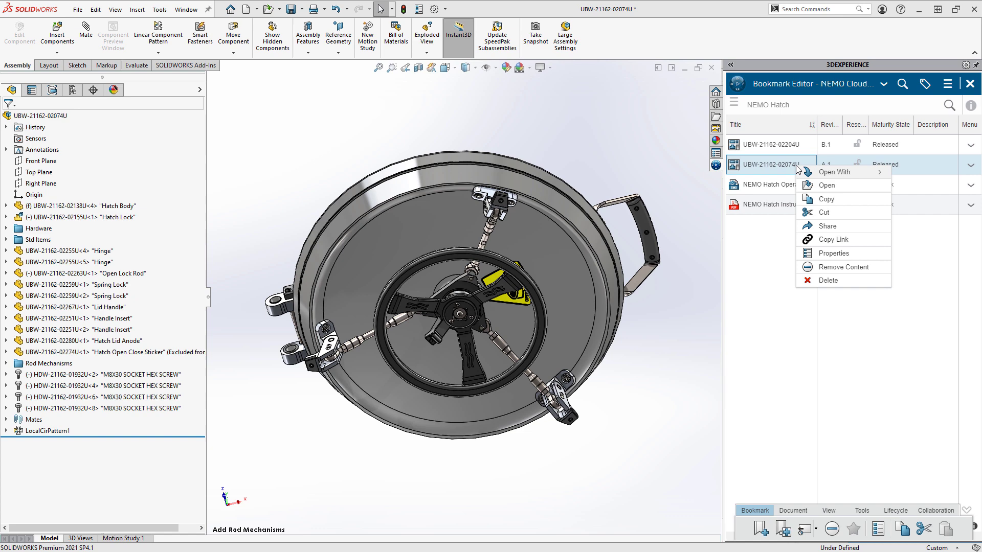
click(806, 183)
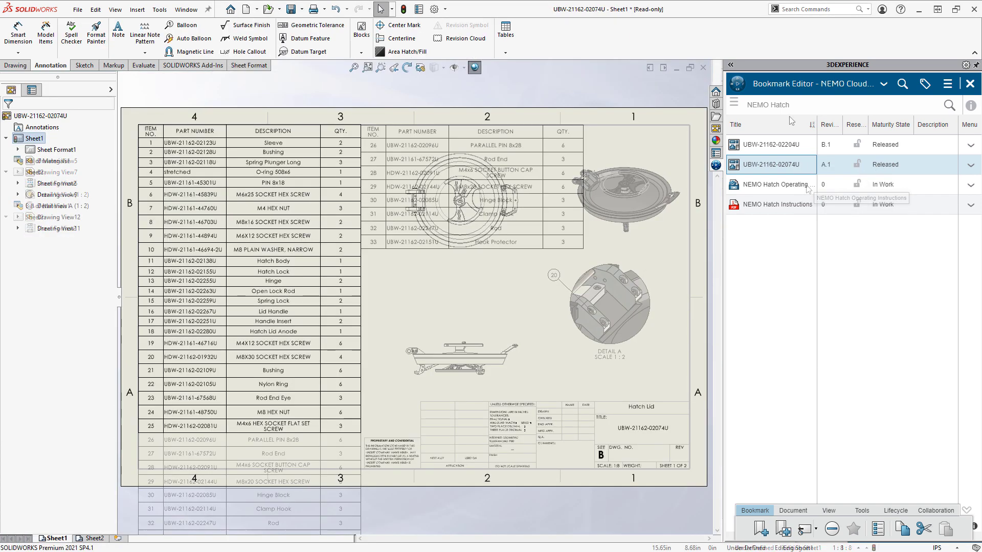
Save the hatch lid drawing to NEMO Cloud as new revision B.1.
click(884, 84)
click(767, 108)
right_click(756, 122)
click(766, 165)
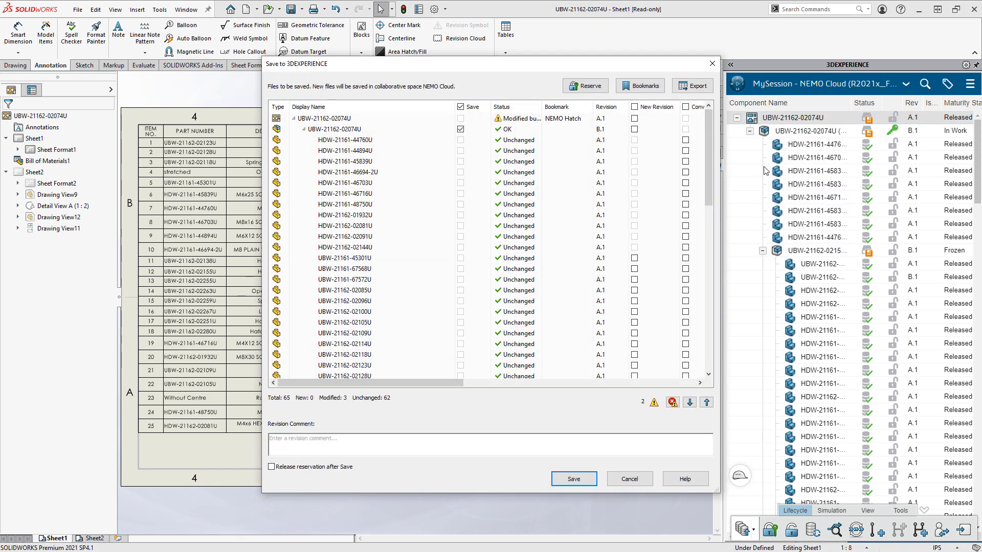
click(635, 118)
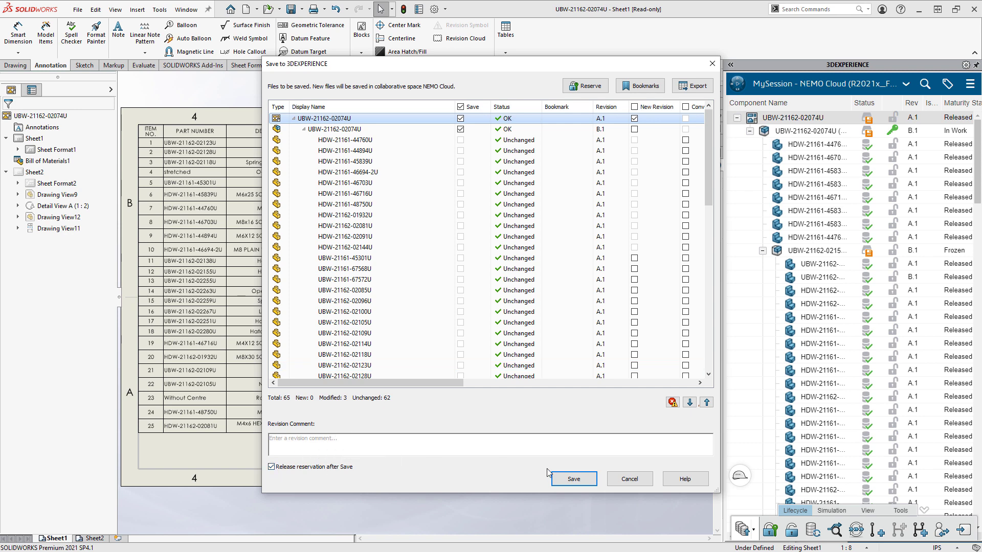
click(573, 474)
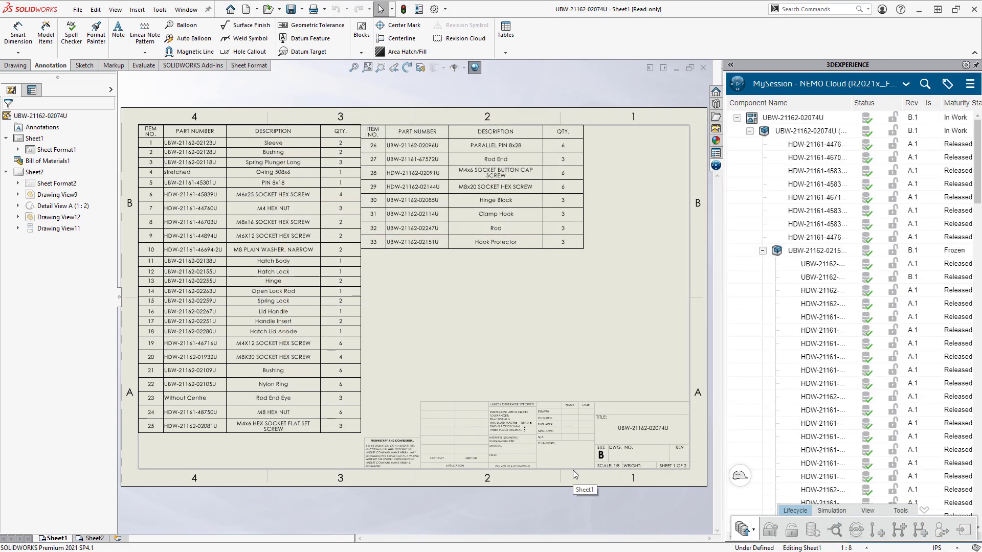
Check out the NEMO Hatch Operating Instructions for editing from the bookmark, then preview it.
click(905, 84)
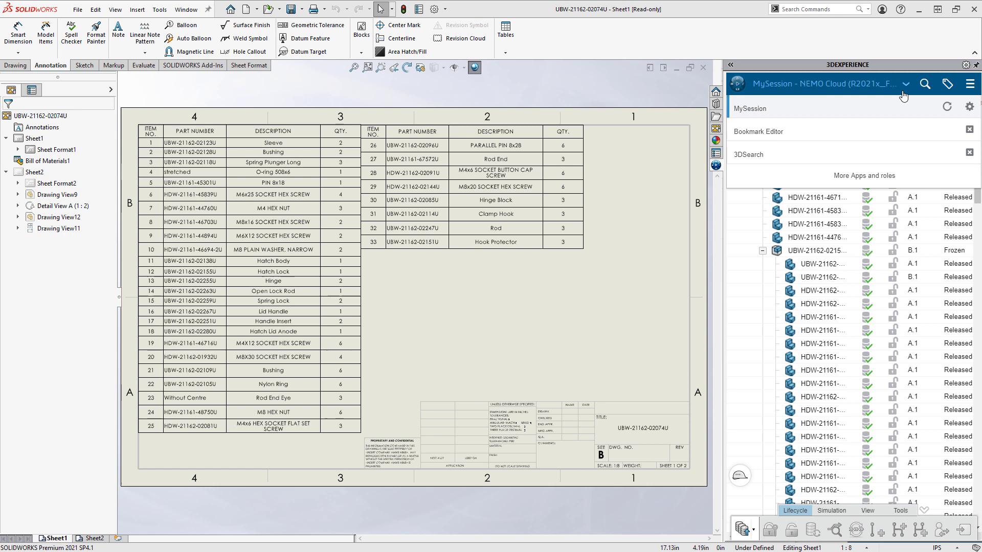
click(864, 132)
right_click(907, 183)
click(884, 239)
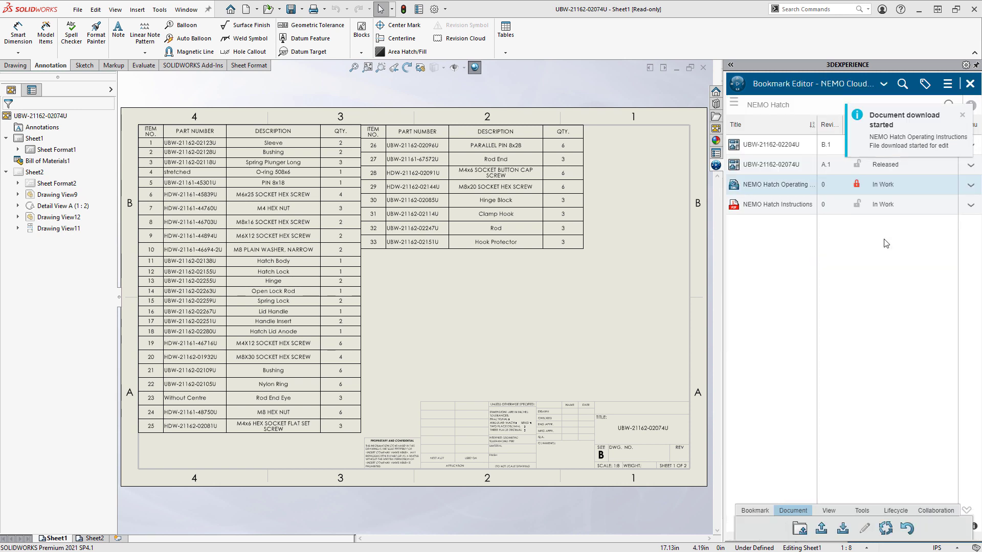
click(970, 184)
click(959, 207)
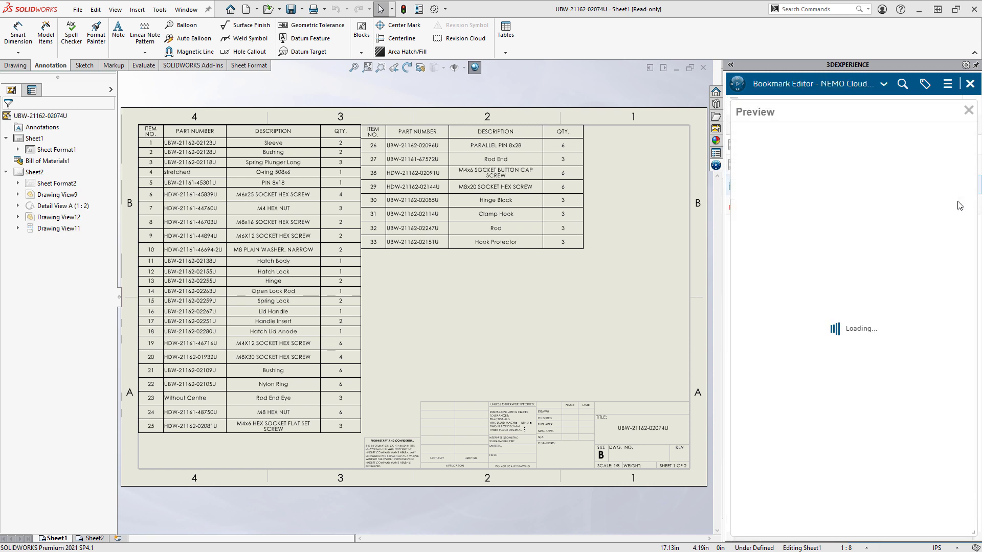